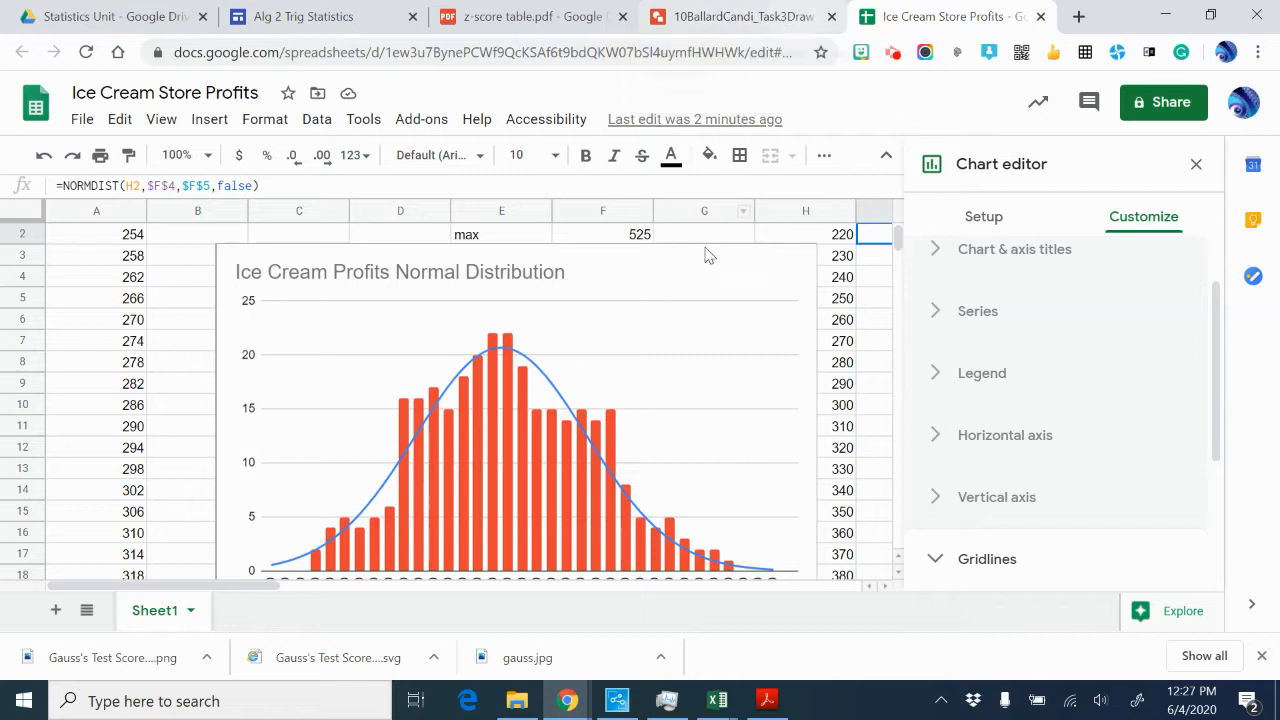
- Copy the whole Ice Cream Profits Normal Distribution chart from the spreadsheet
click(675, 296)
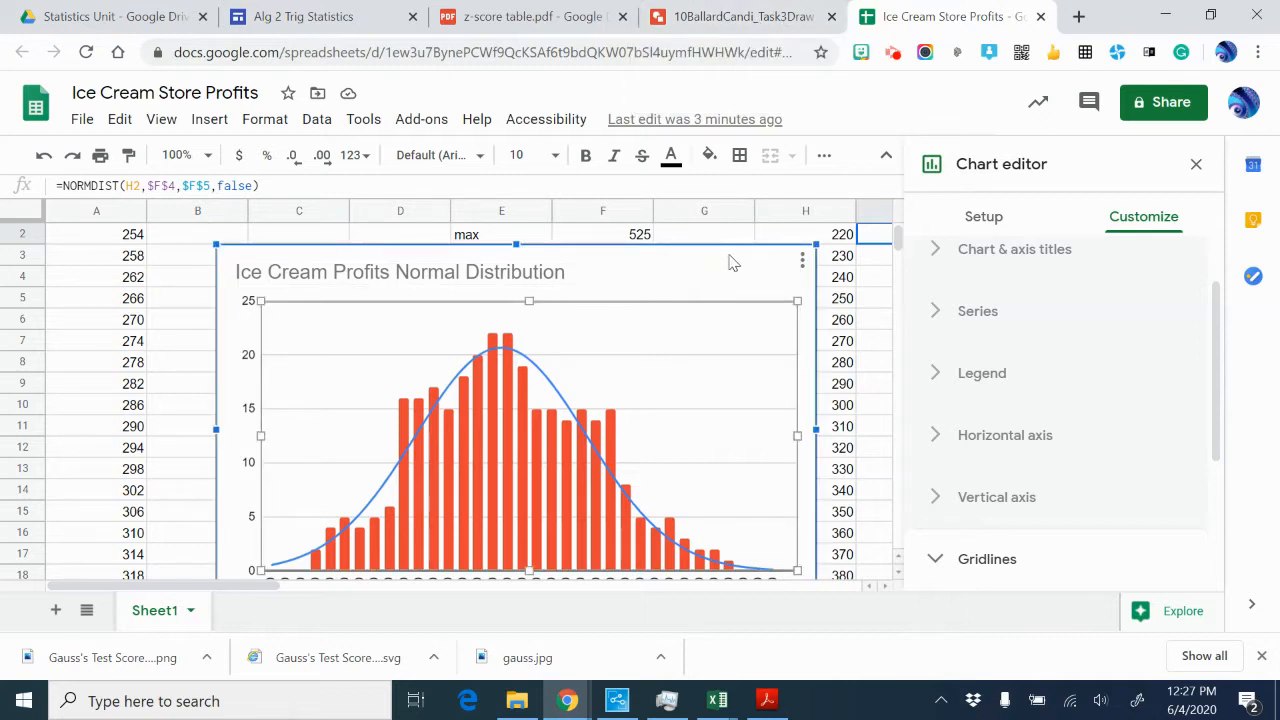
right_click(730, 262)
click(713, 270)
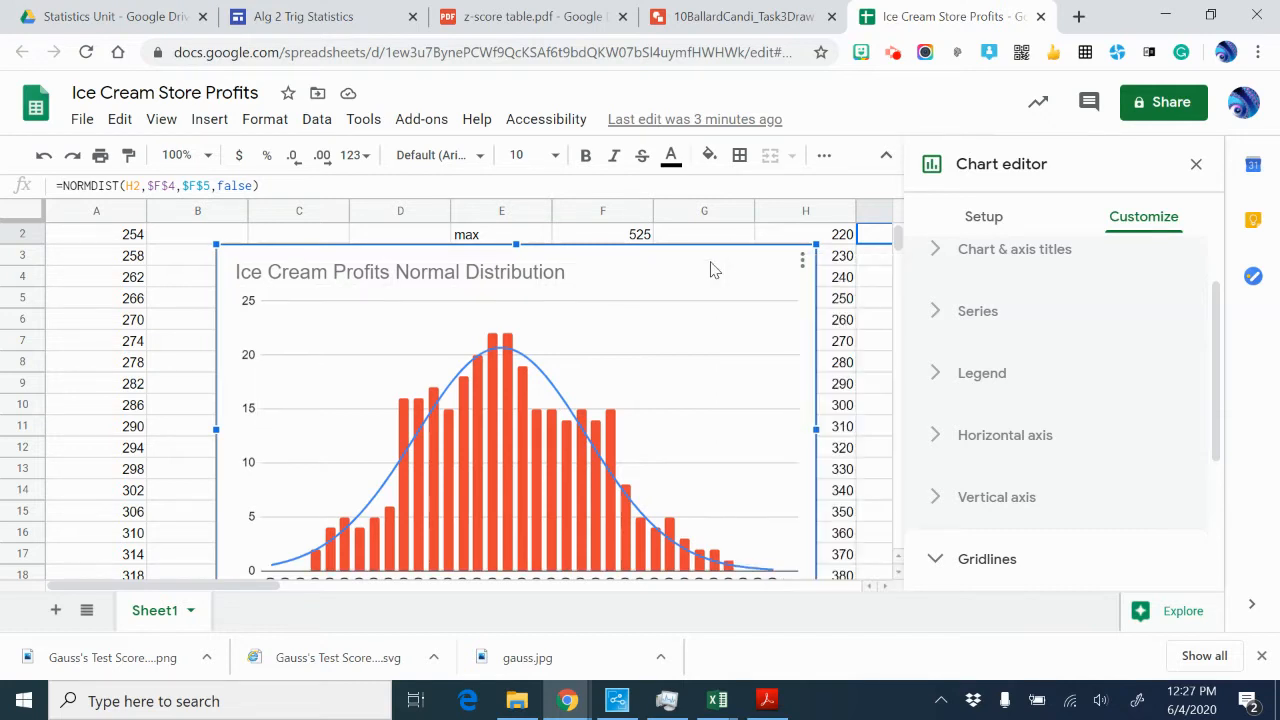
click(713, 233)
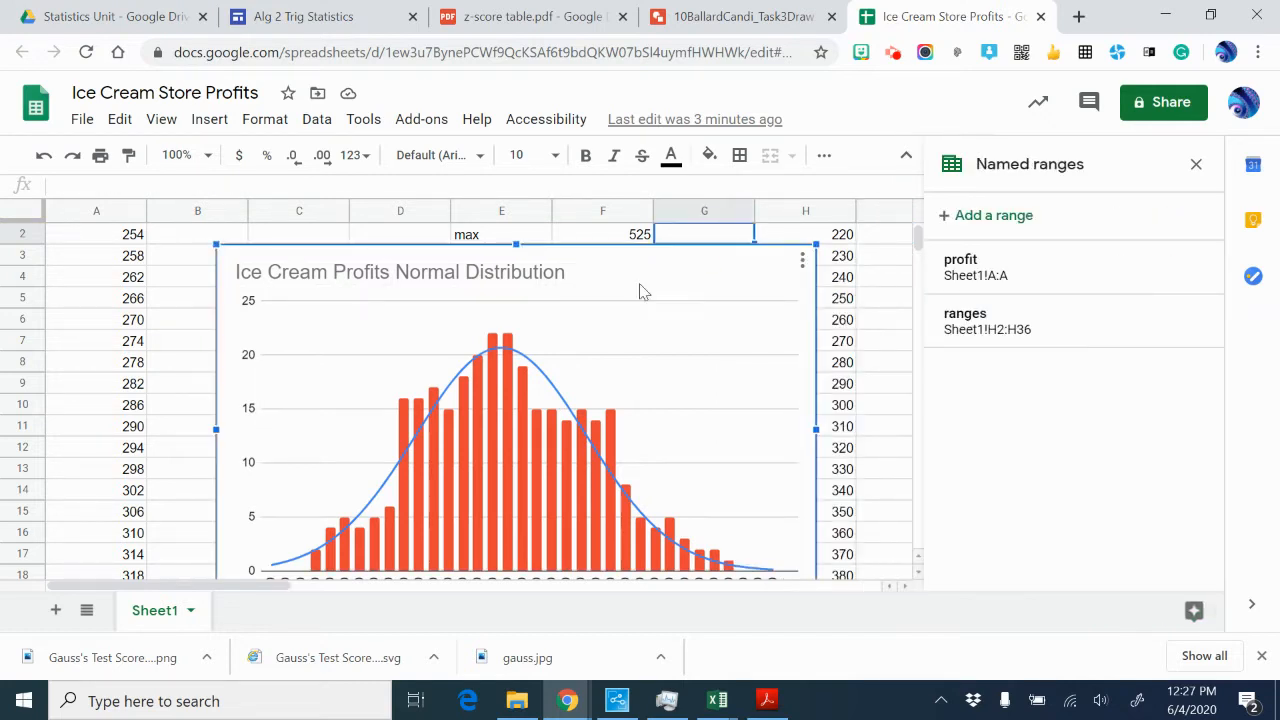
click(122, 120)
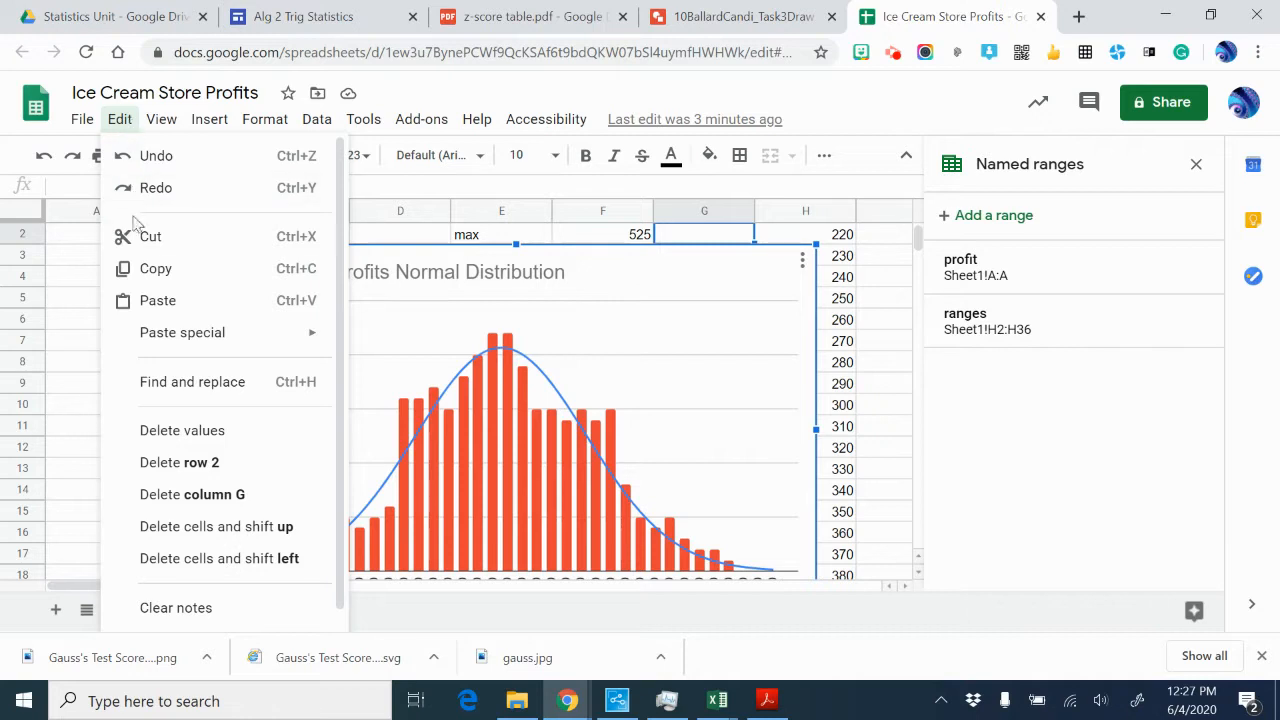
click(155, 268)
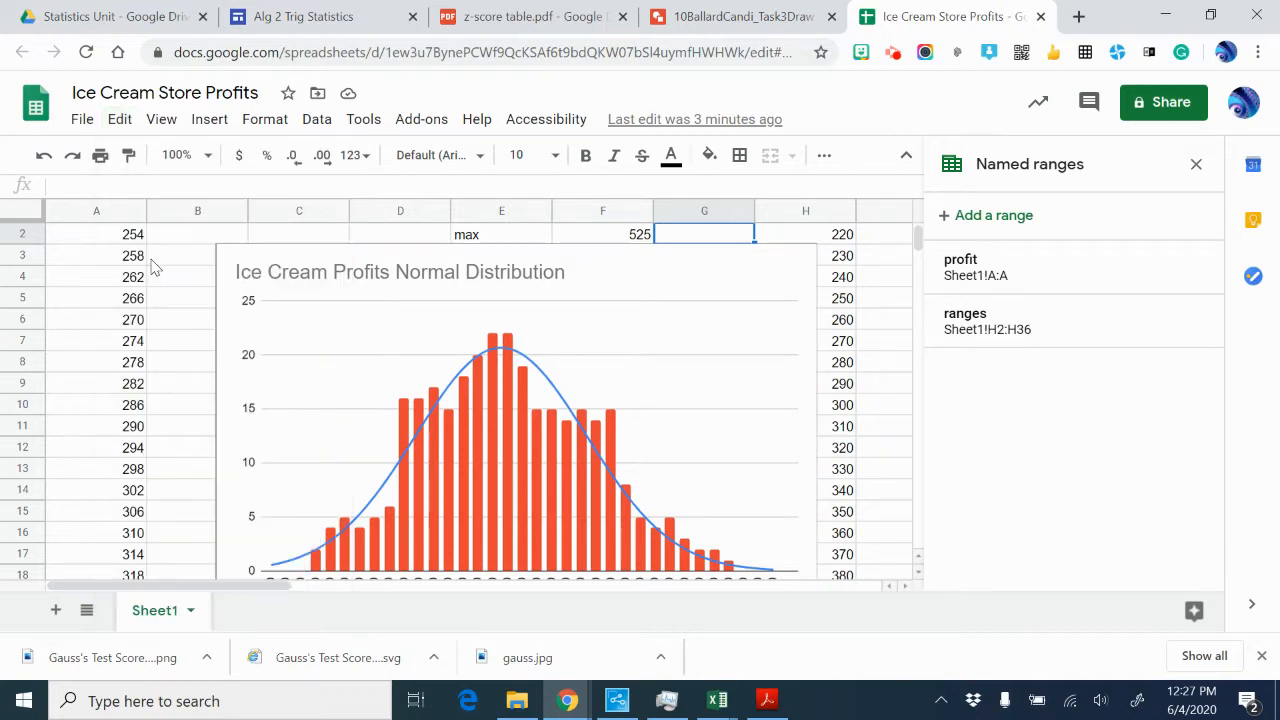
- Switch to the blank Google Drawing and paste the copied chart, linked to the spreadsheet
click(730, 17)
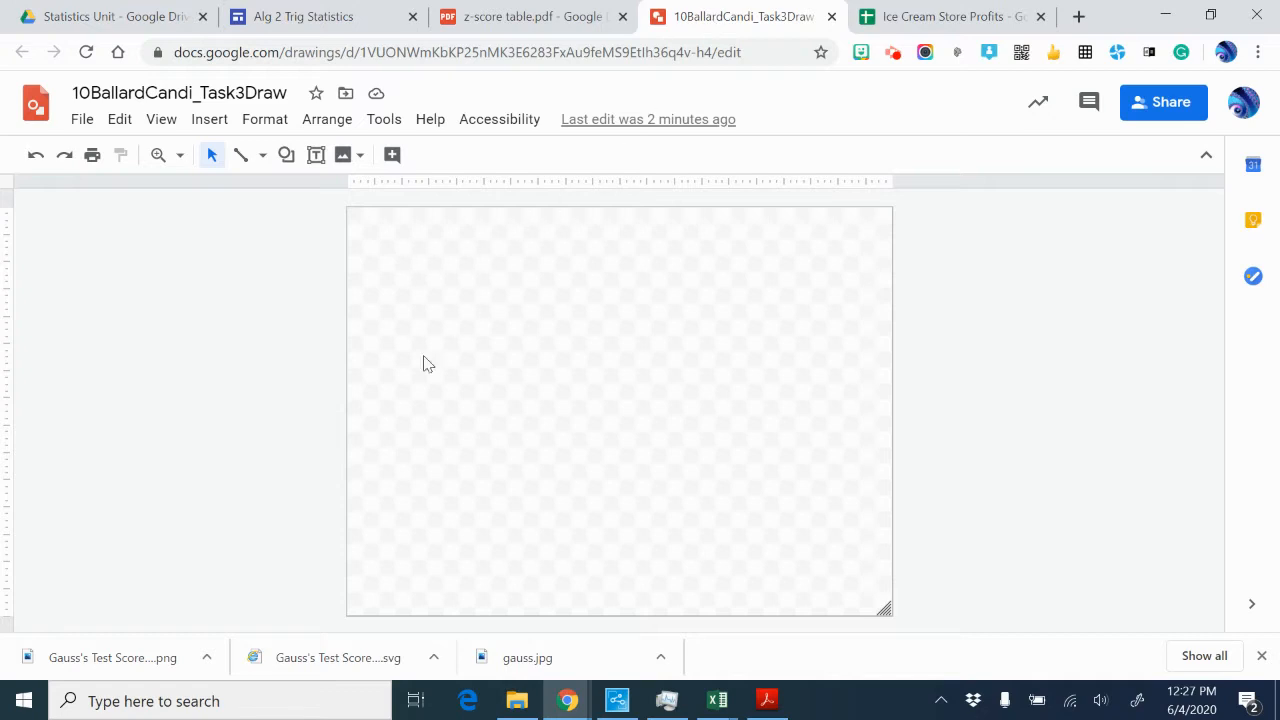
click(121, 124)
click(181, 300)
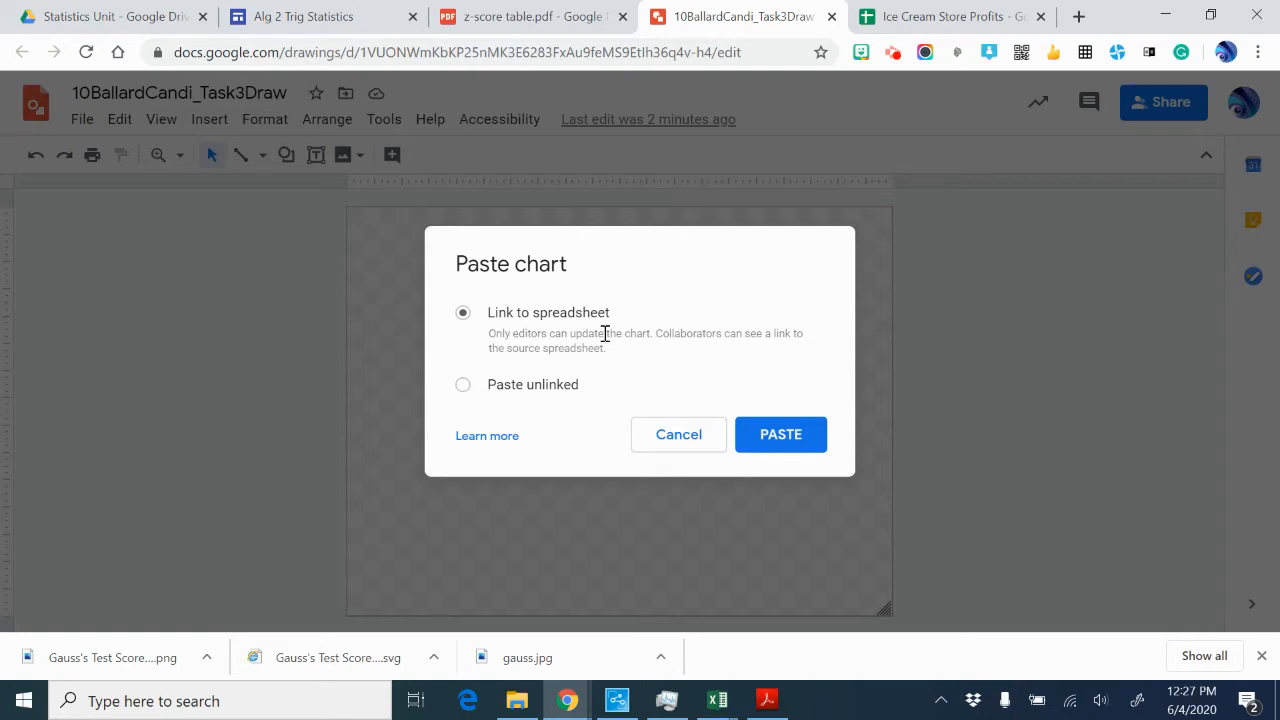
click(805, 432)
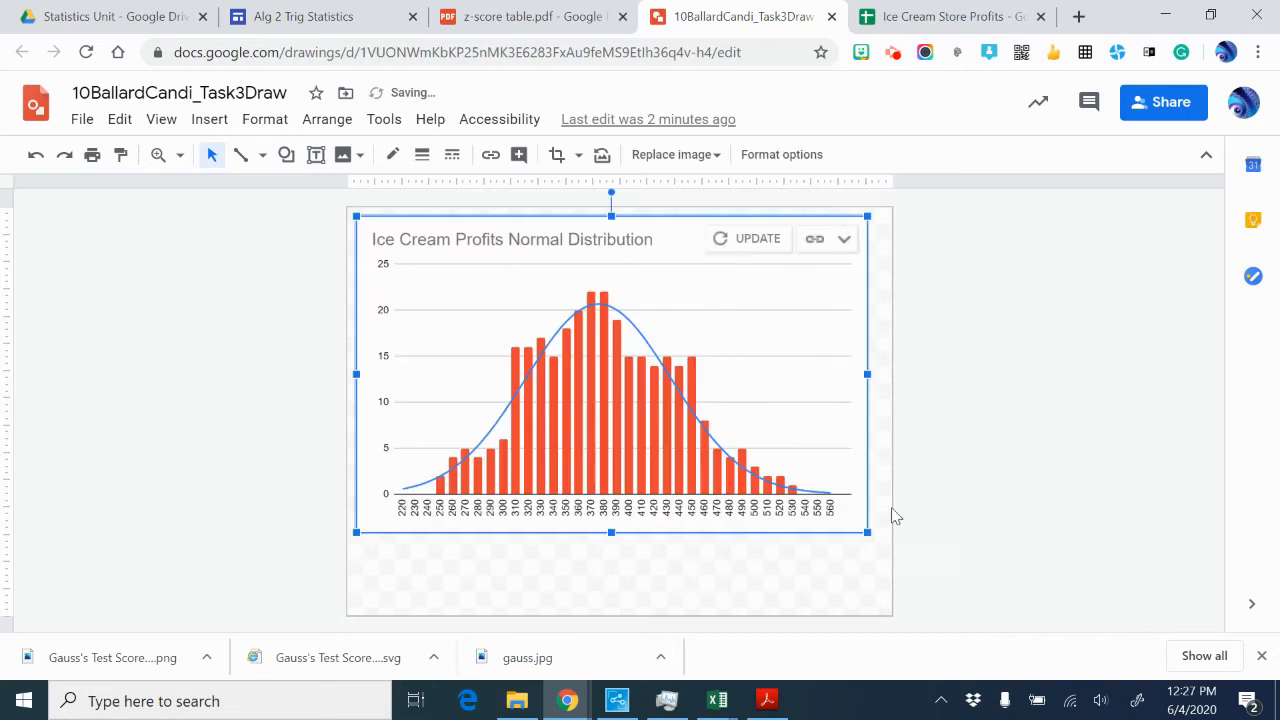
click(790, 580)
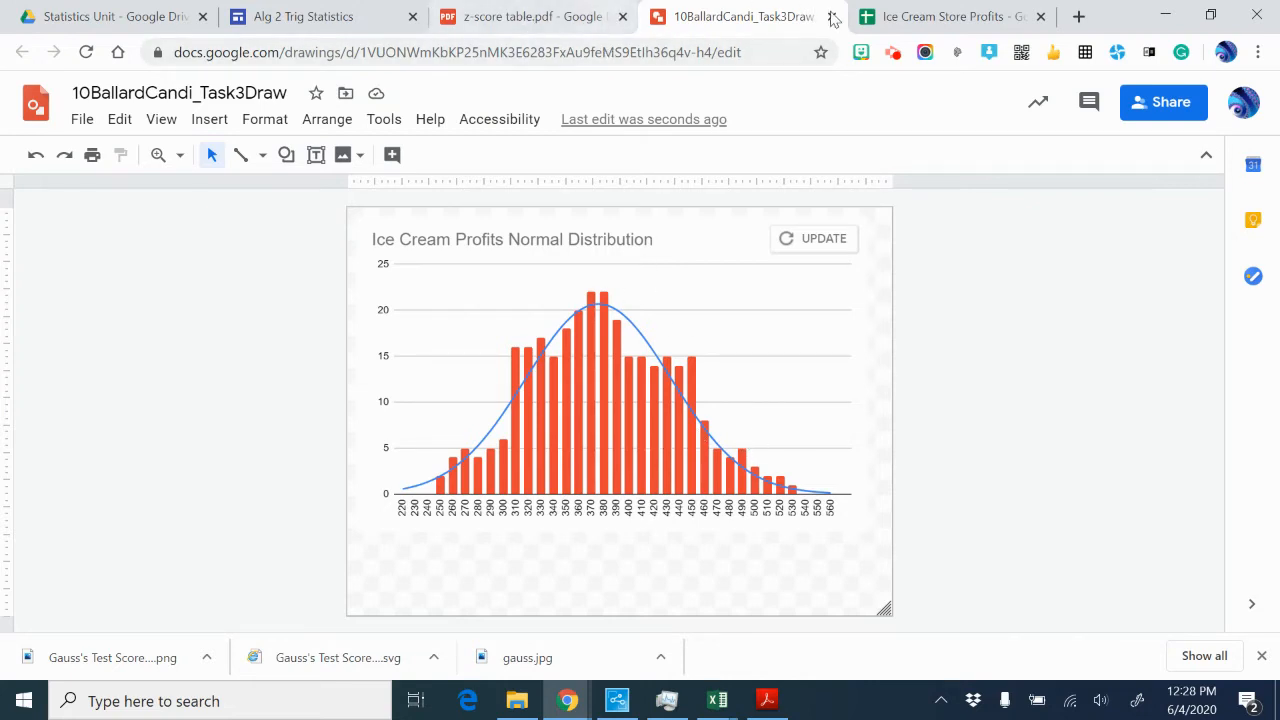
- Return to the Ice Cream Store Profits sheet and move the chart below the mean and standard deviation values in columns E and F
click(885, 26)
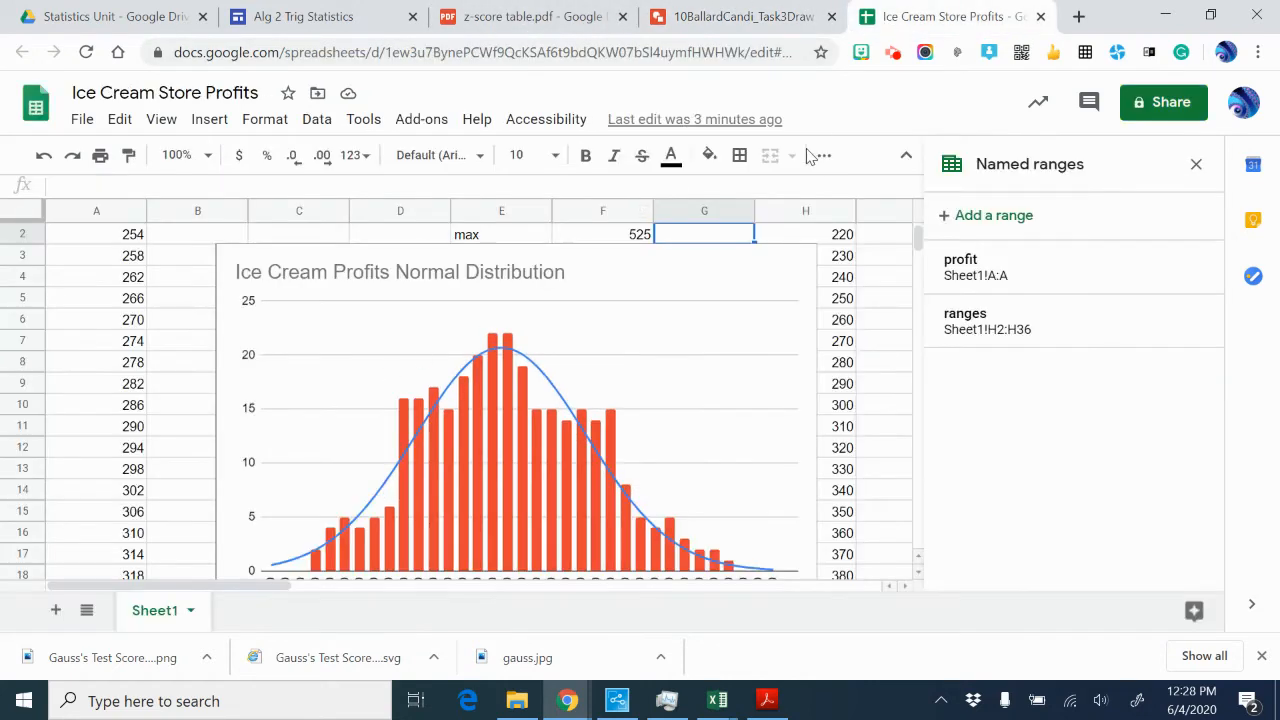
click(418, 328)
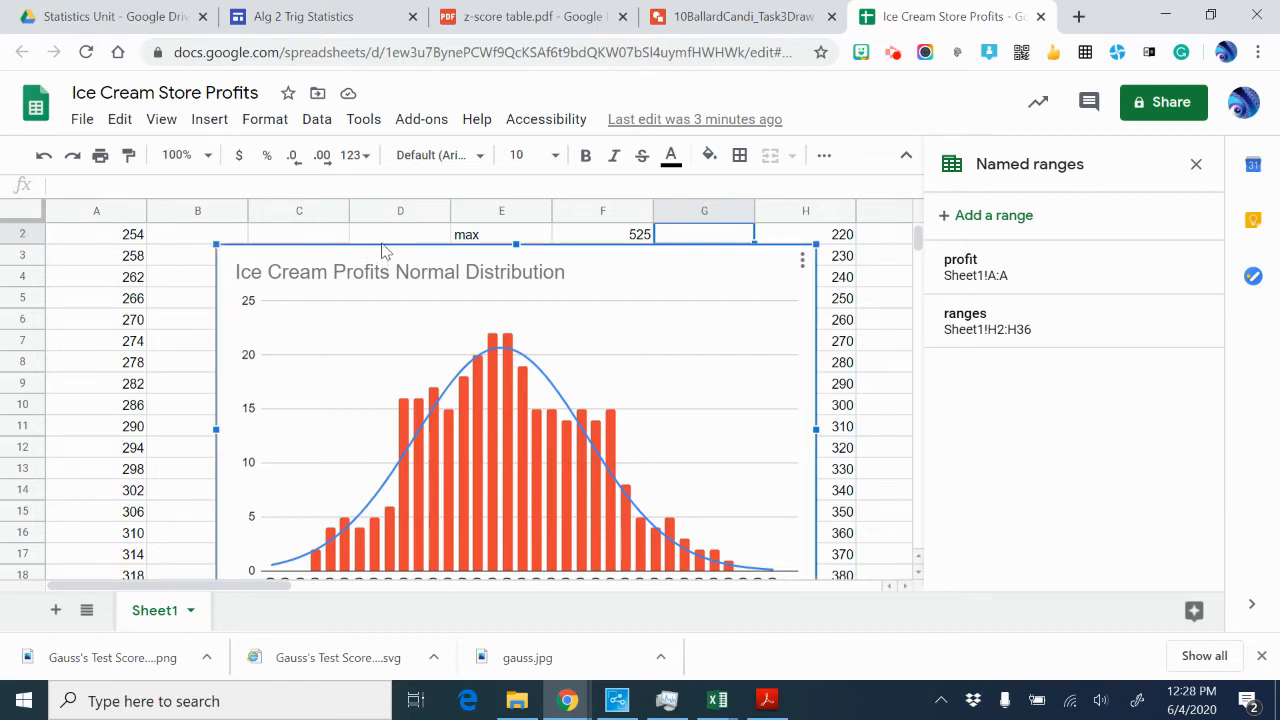
drag(385, 252, 460, 525)
scroll(646, 287, down, 3)
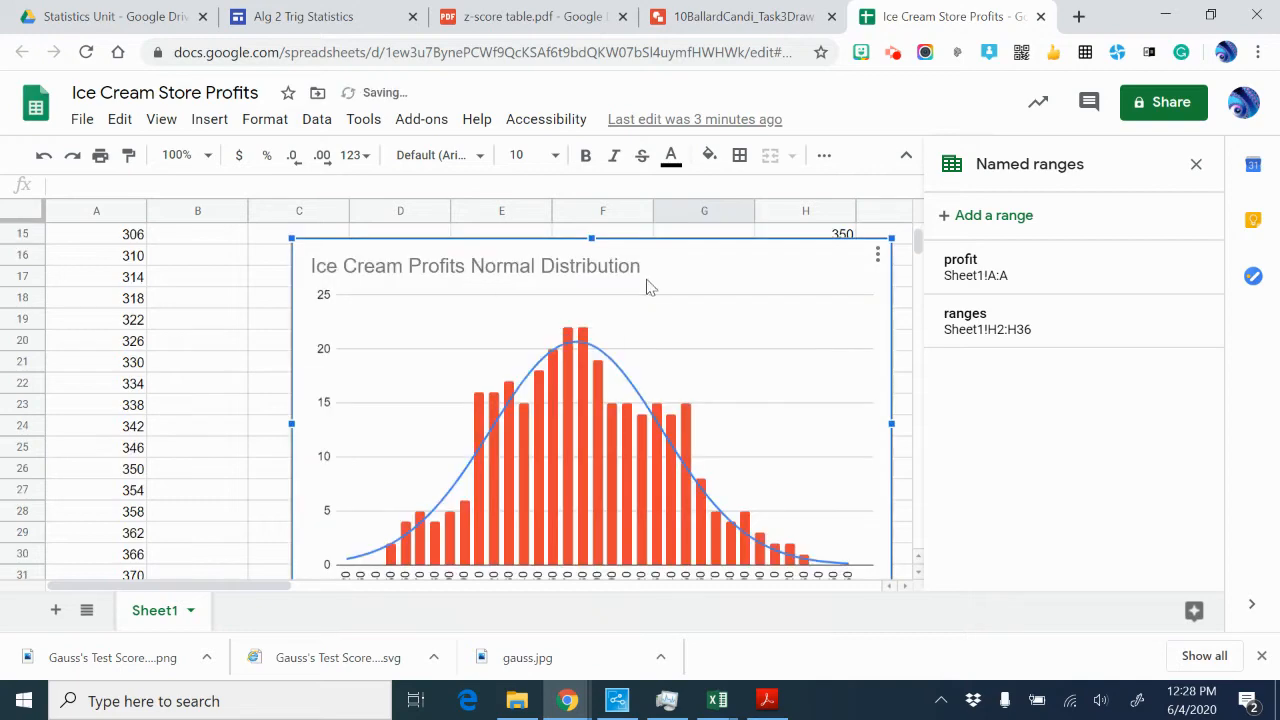
scroll(500, 320, up, 3)
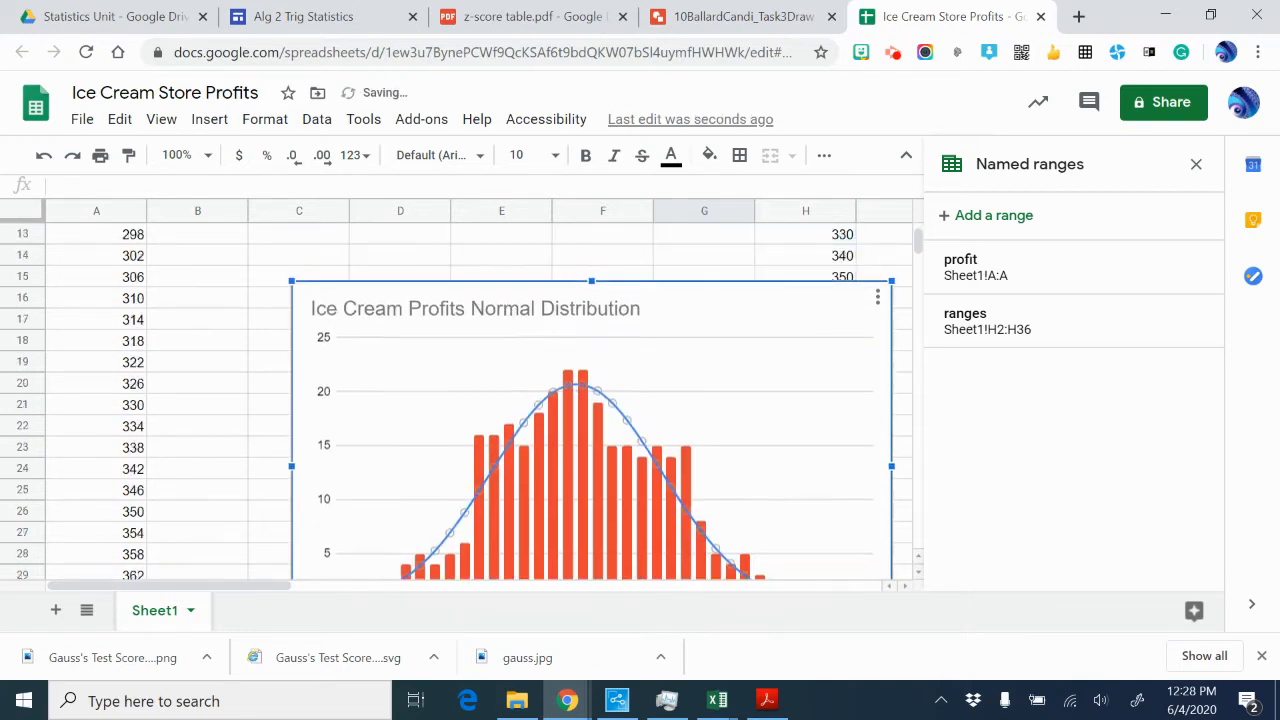
scroll(600, 300, up, 1)
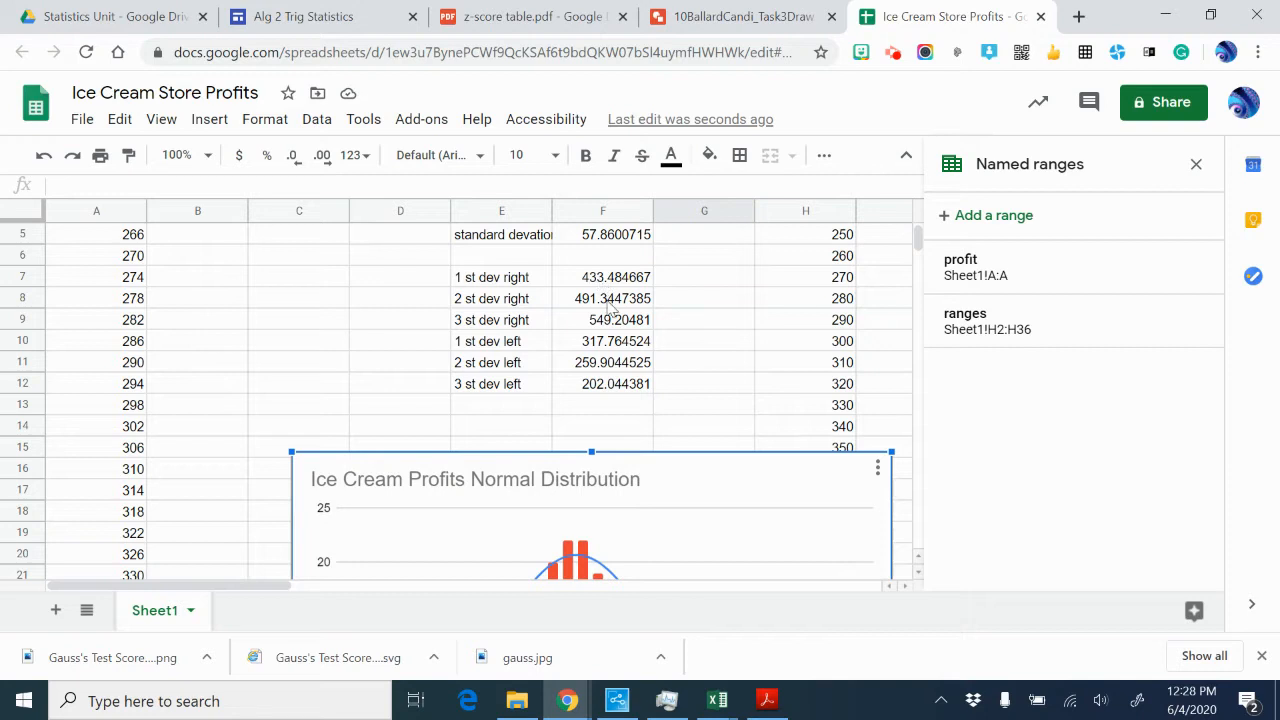
scroll(805, 215, up, 4)
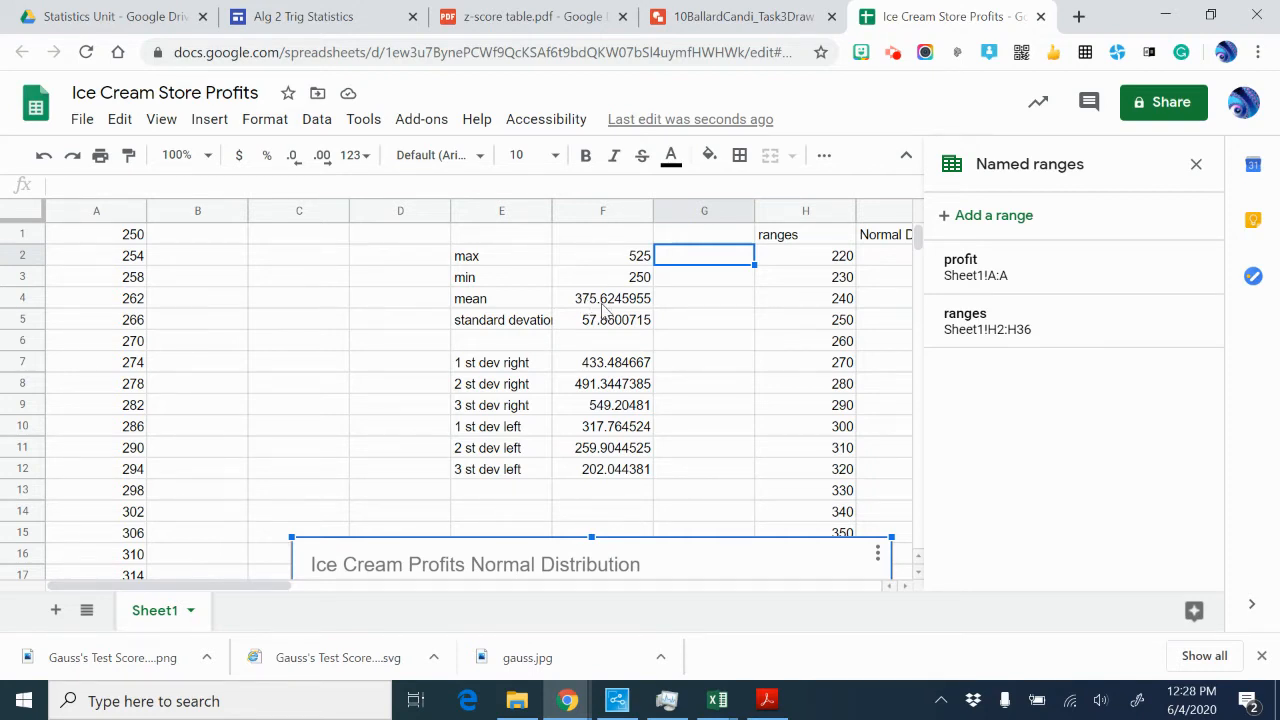
- Switch to the Google Drawing and draw a vertical line from the curve's peak down to the horizontal axis
click(710, 18)
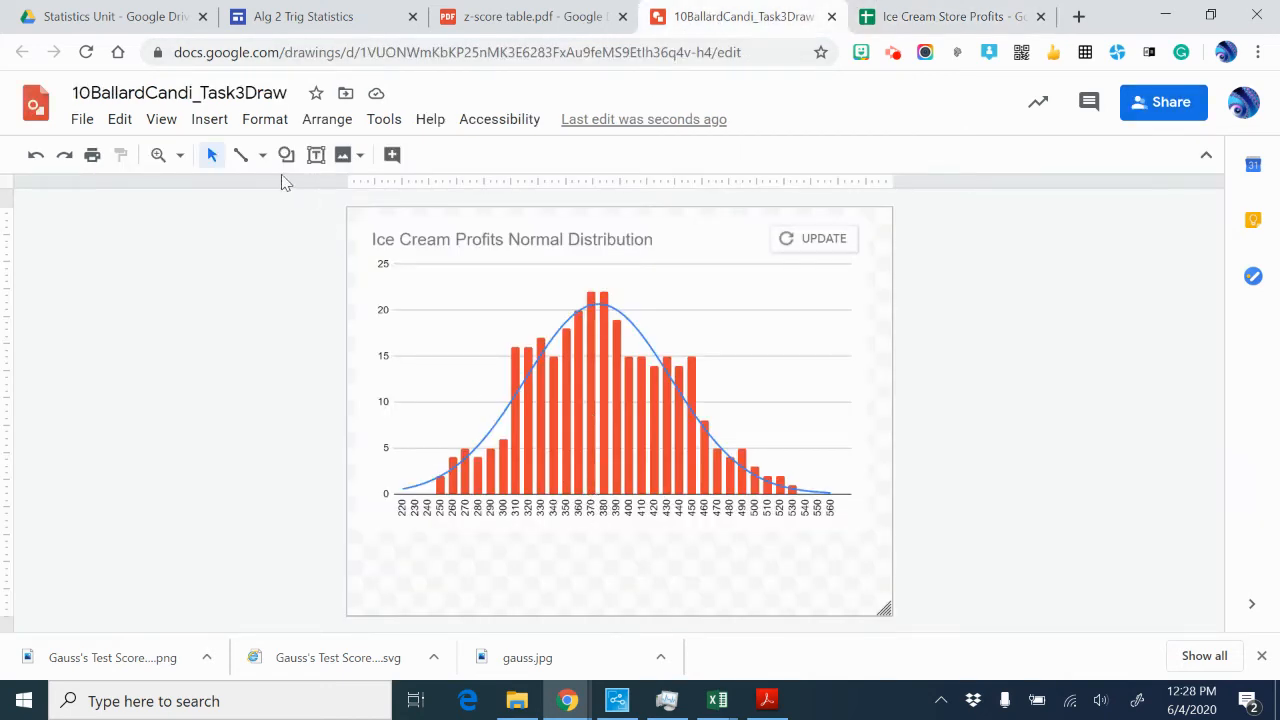
click(252, 163)
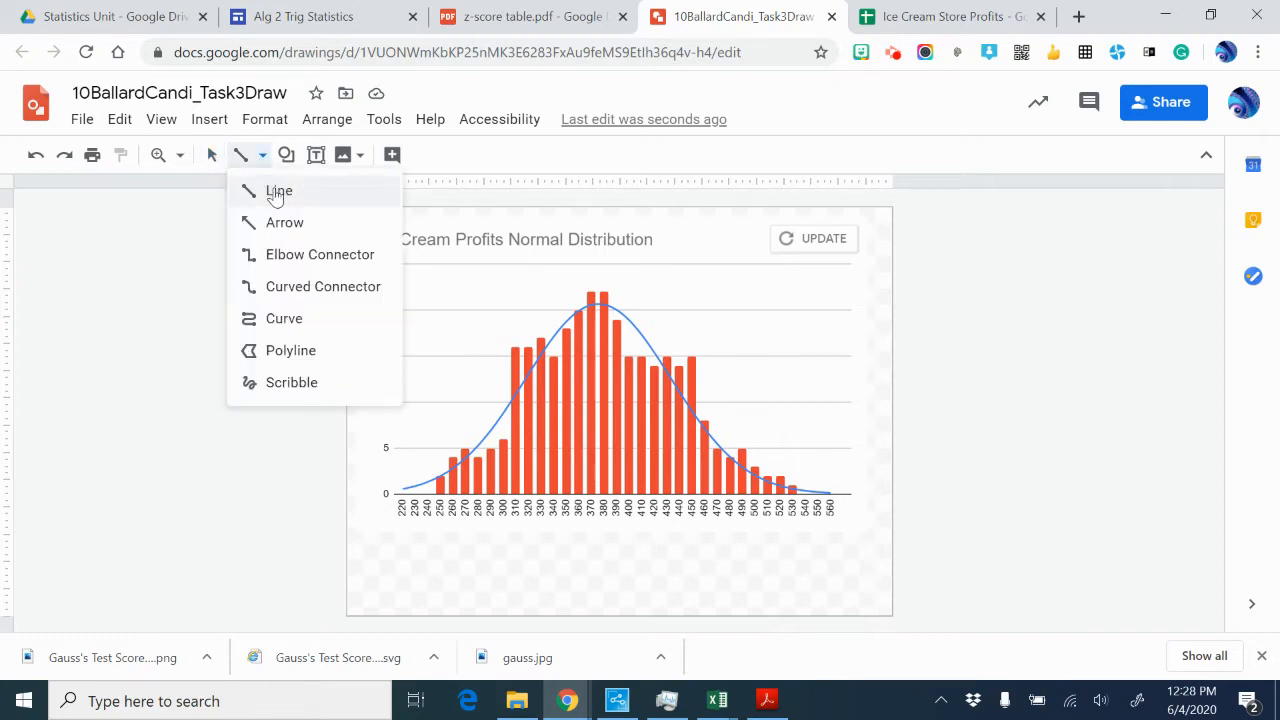
click(276, 195)
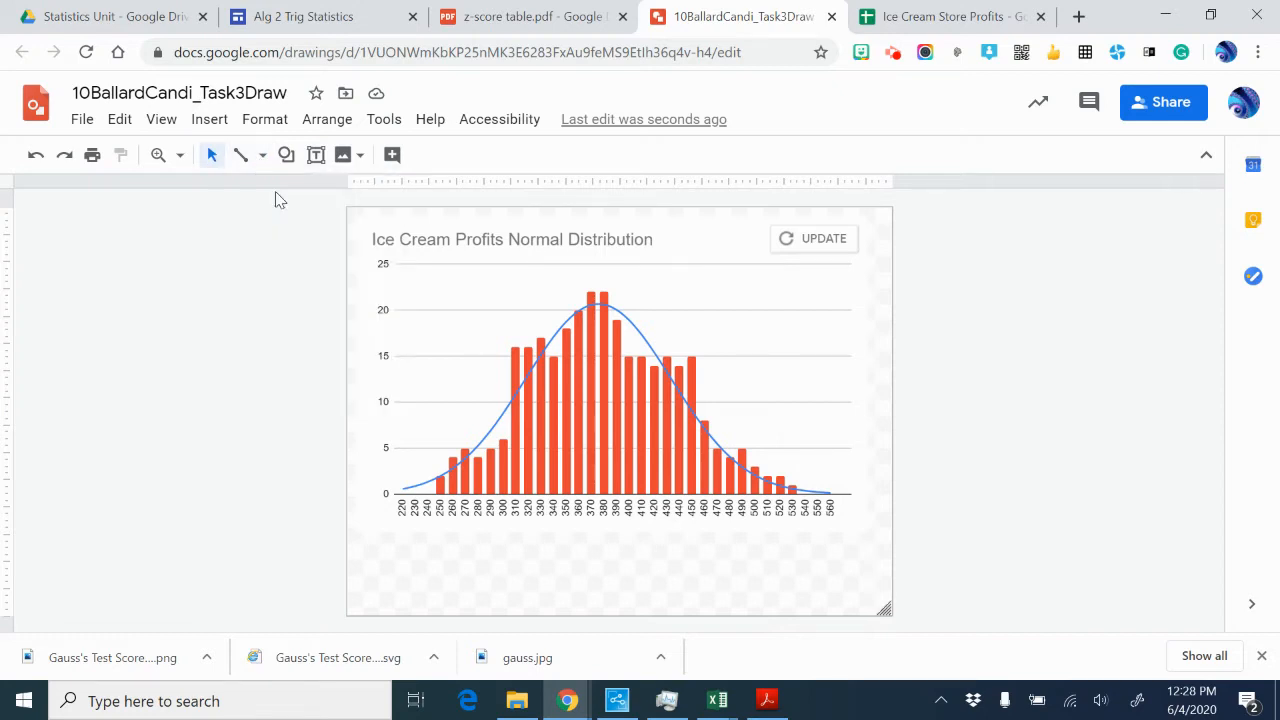
click(597, 298)
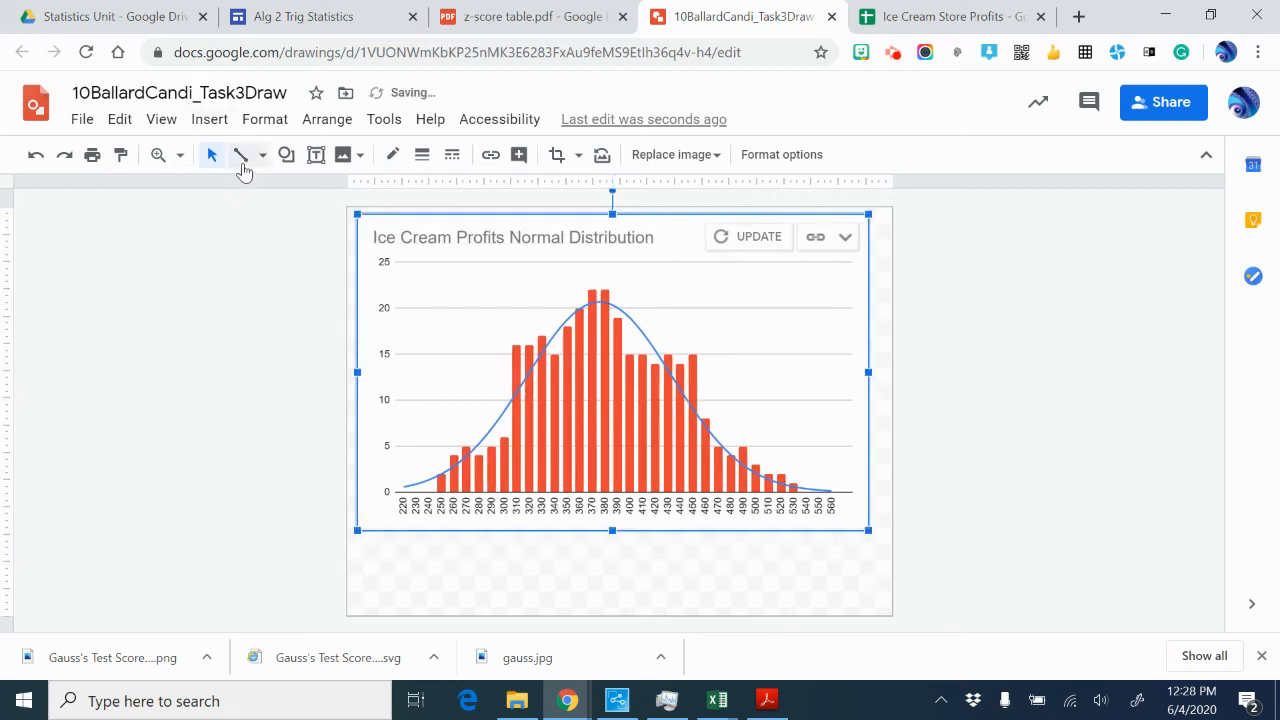
click(241, 163)
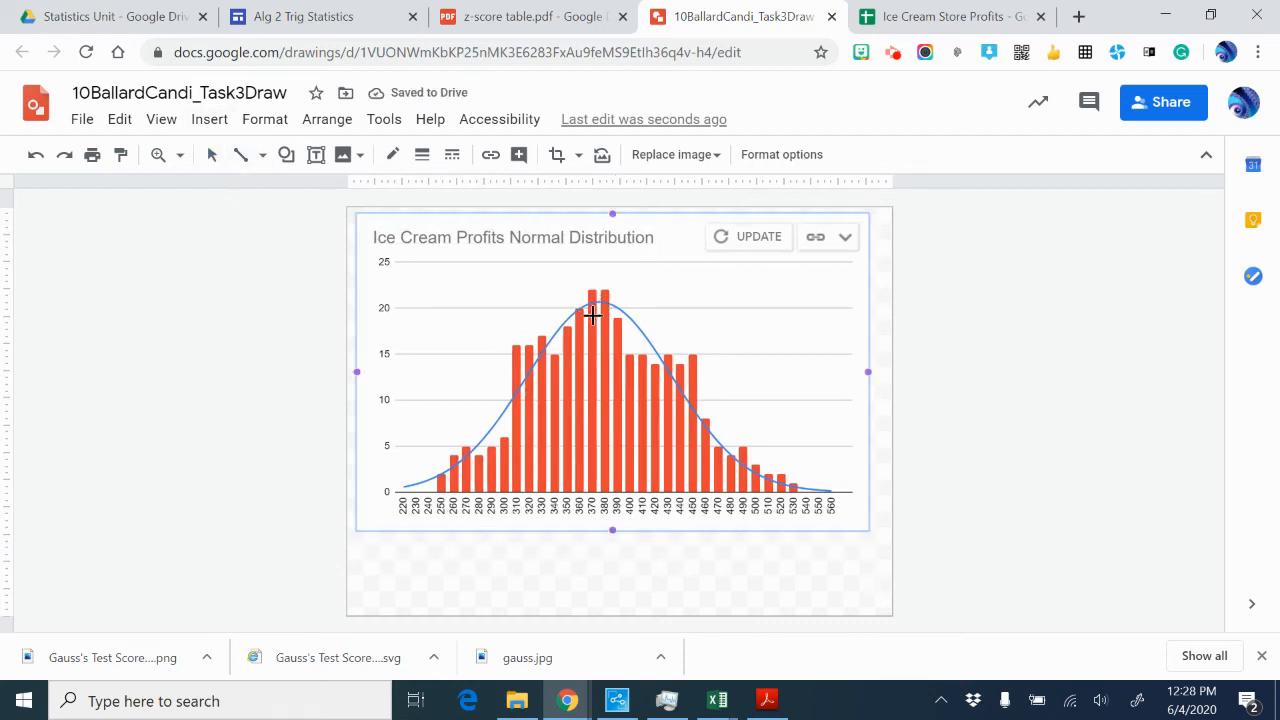
drag(597, 298, 597, 492)
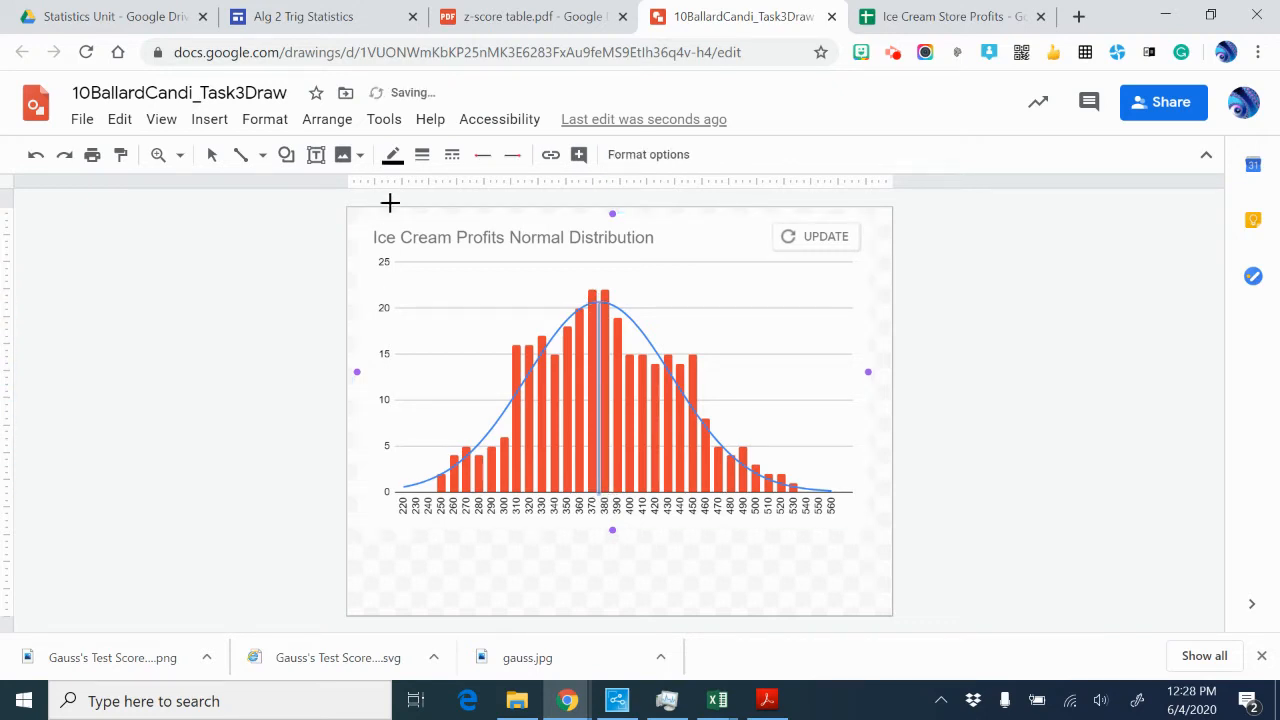
- Format the vertical line at the mean as black with a 4px weight, and delete the stray line below the chart
click(392, 154)
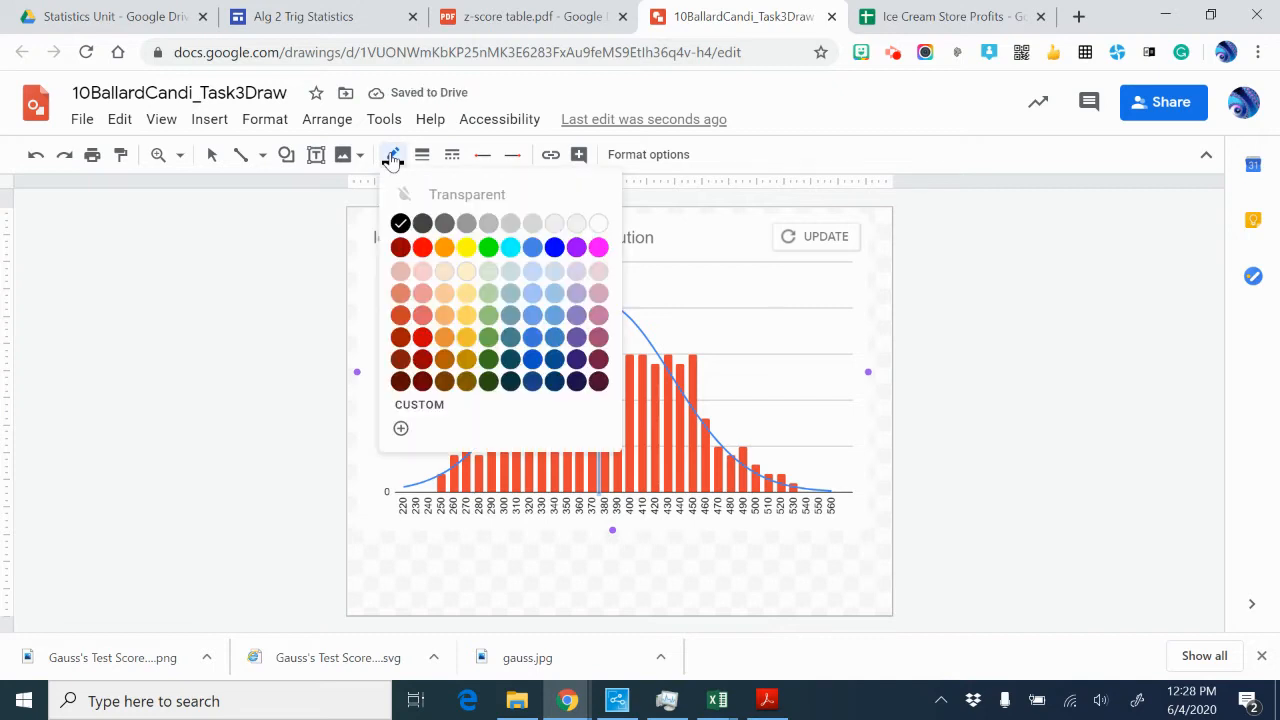
click(399, 226)
click(422, 154)
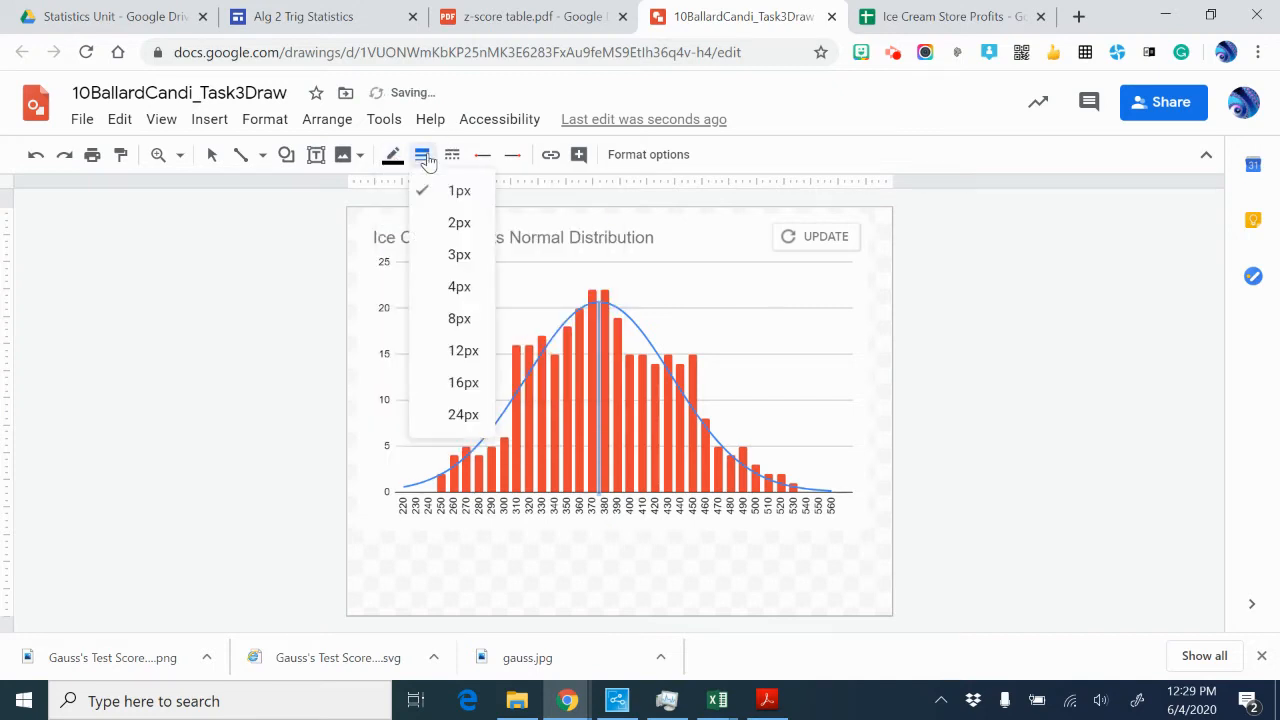
click(446, 287)
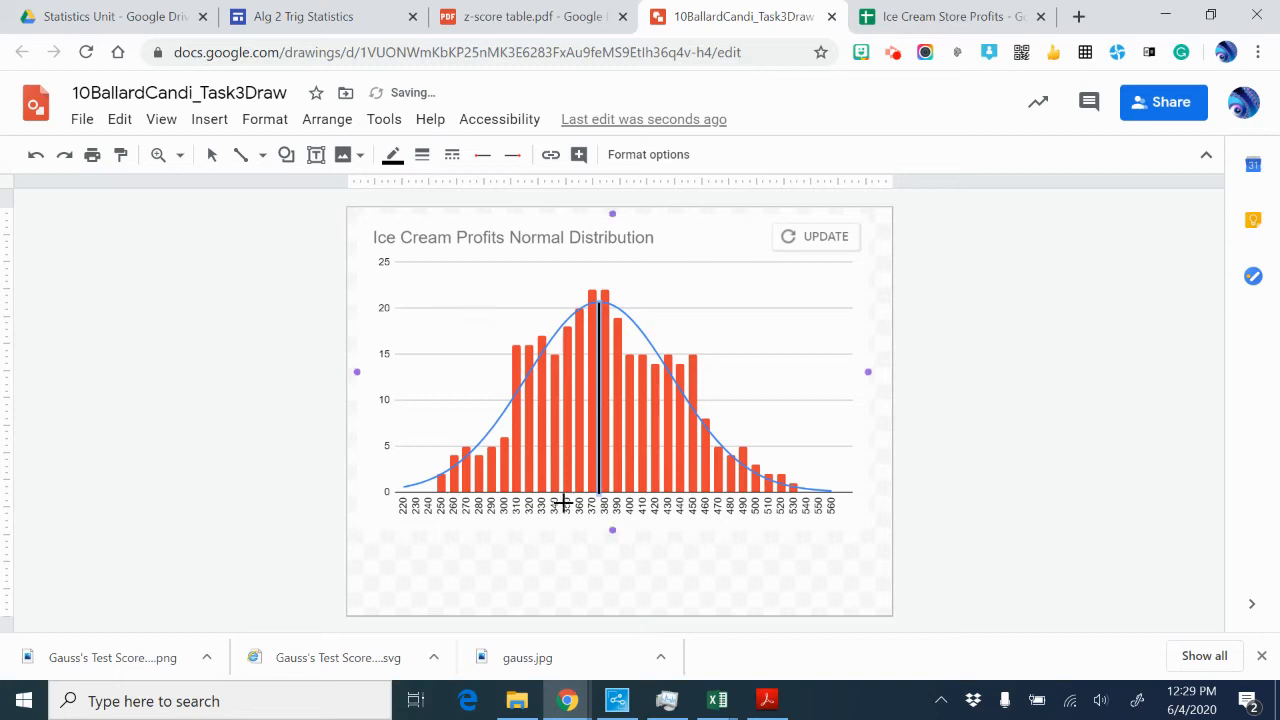
drag(623, 577, 719, 672)
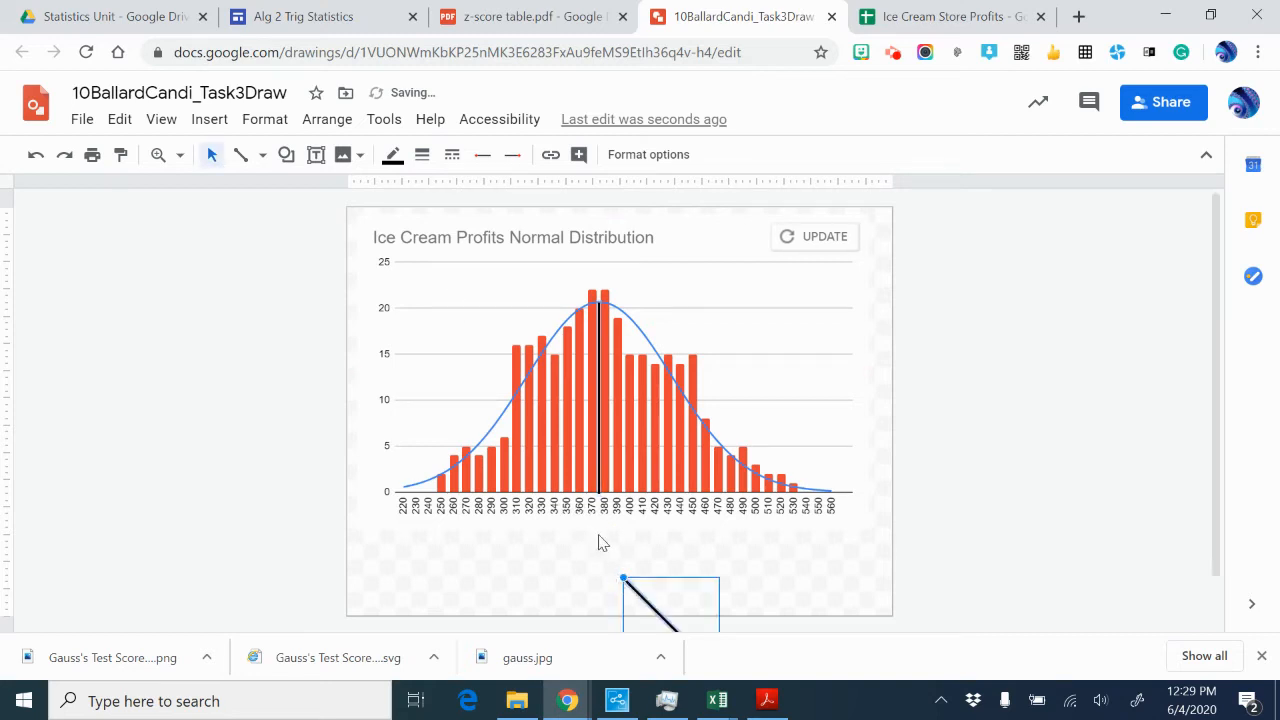
key(Delete)
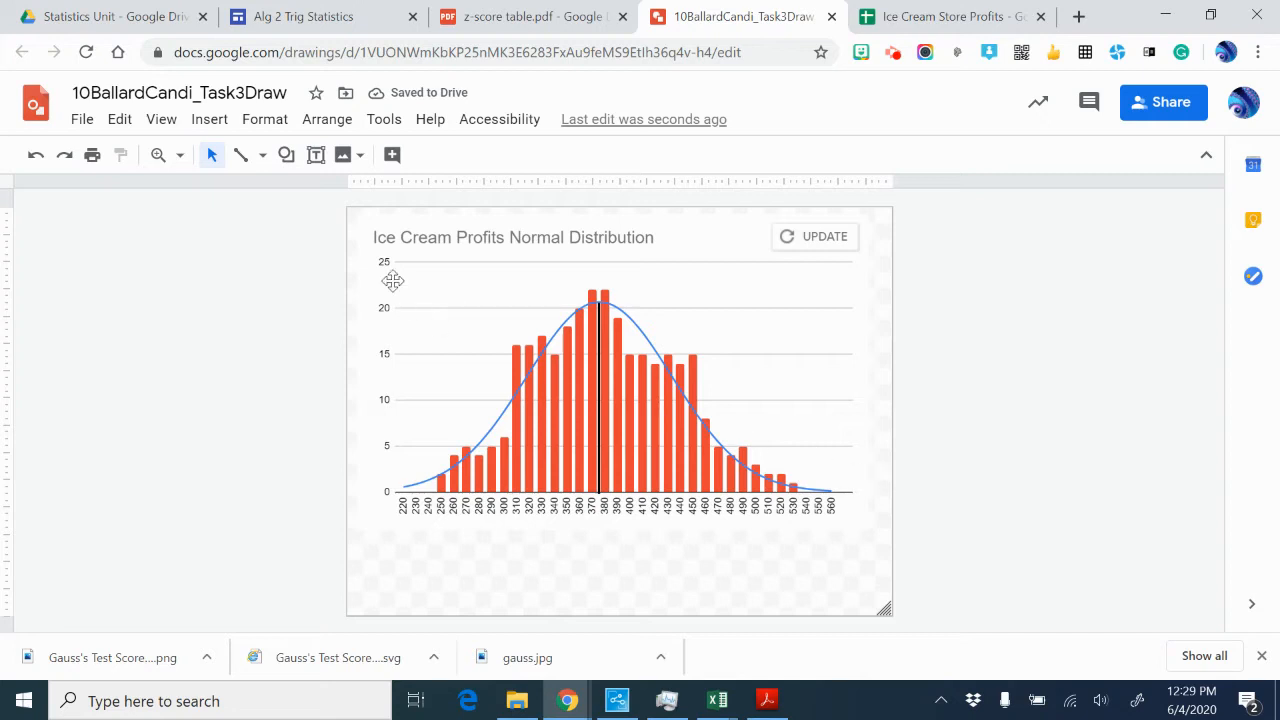
- Add a text box reading 375.6 under the mean line, checking the mean in the spreadsheet, and enlarge it to fit one line
click(318, 158)
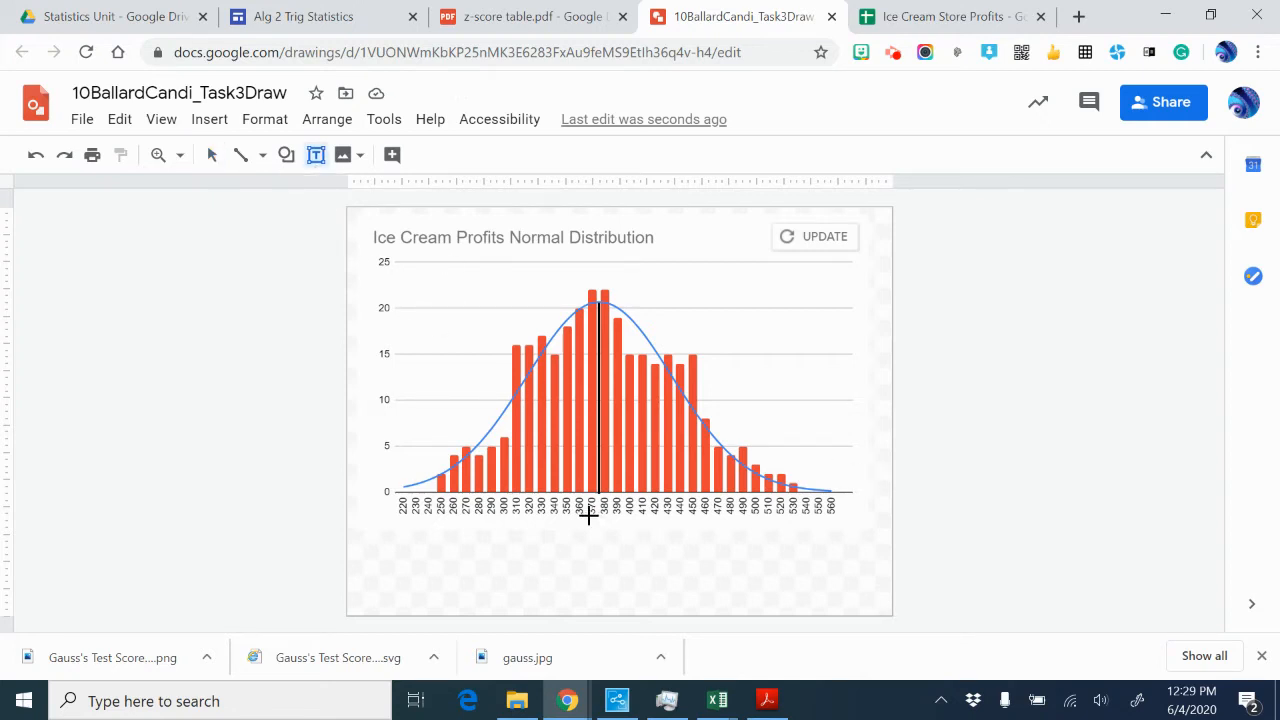
drag(588, 516, 621, 535)
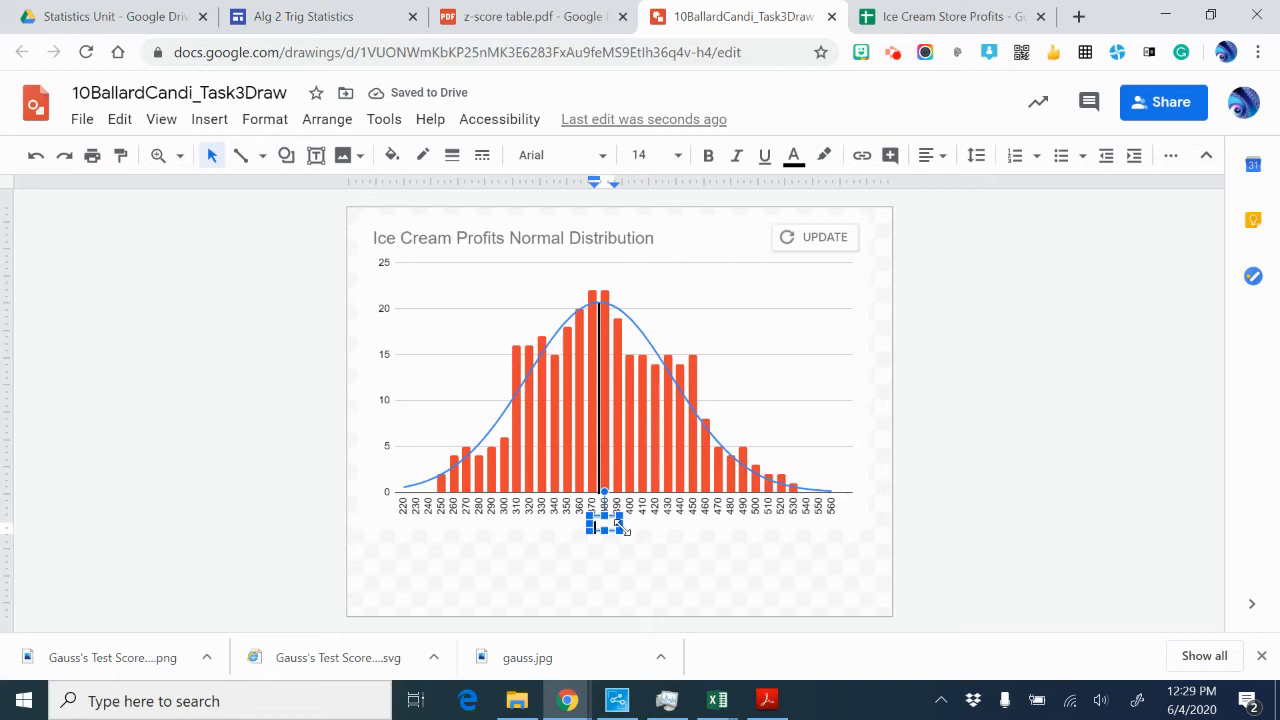
text(3)
key(ctrl+Tab)
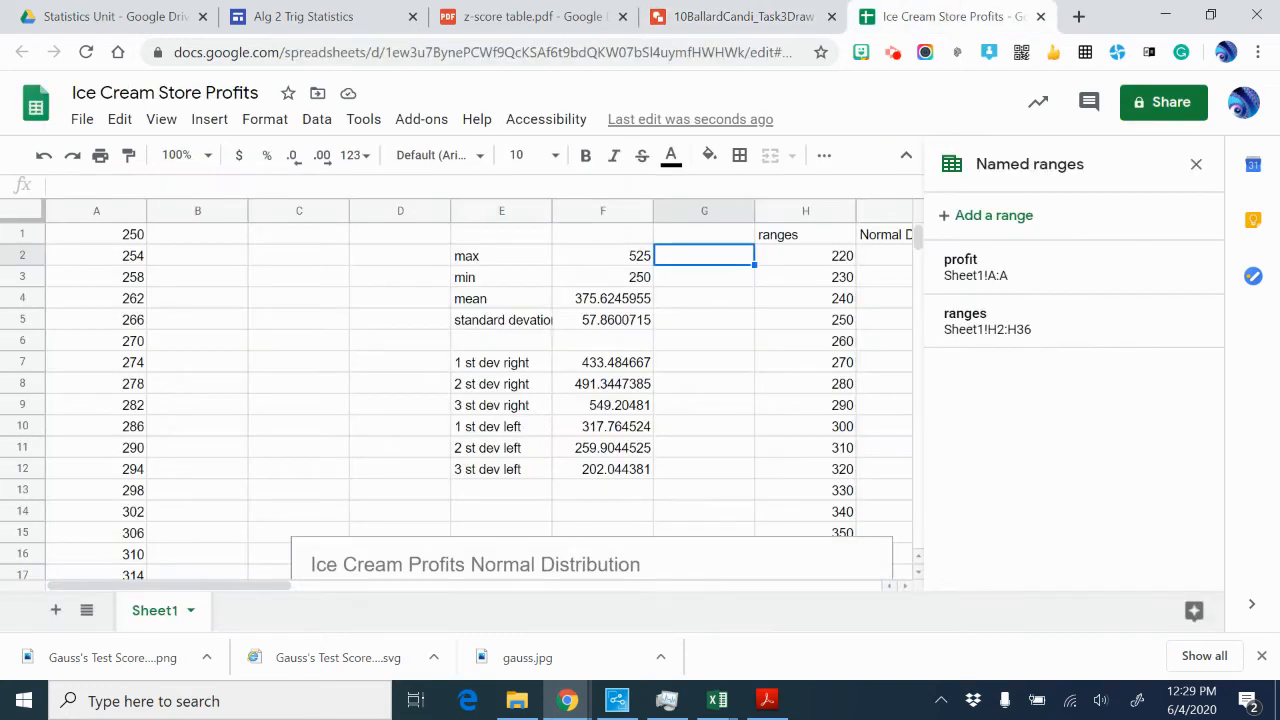
key(ctrl+shift+Tab)
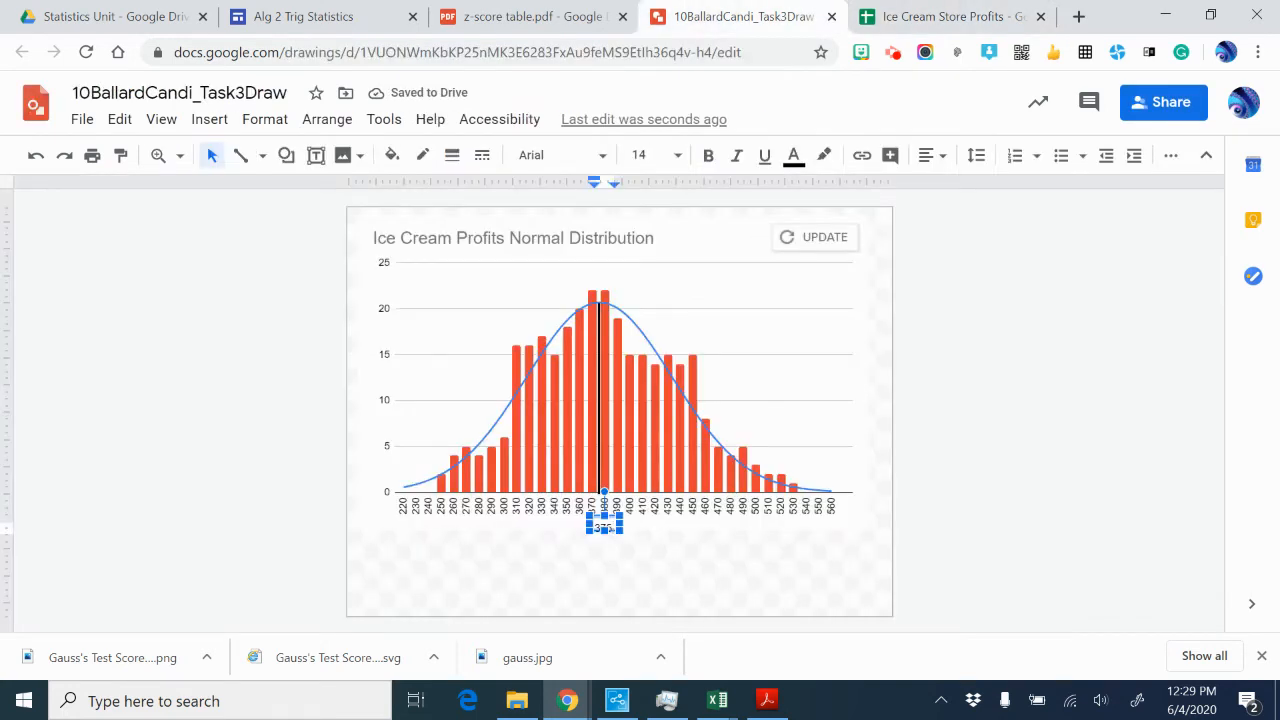
text(6)
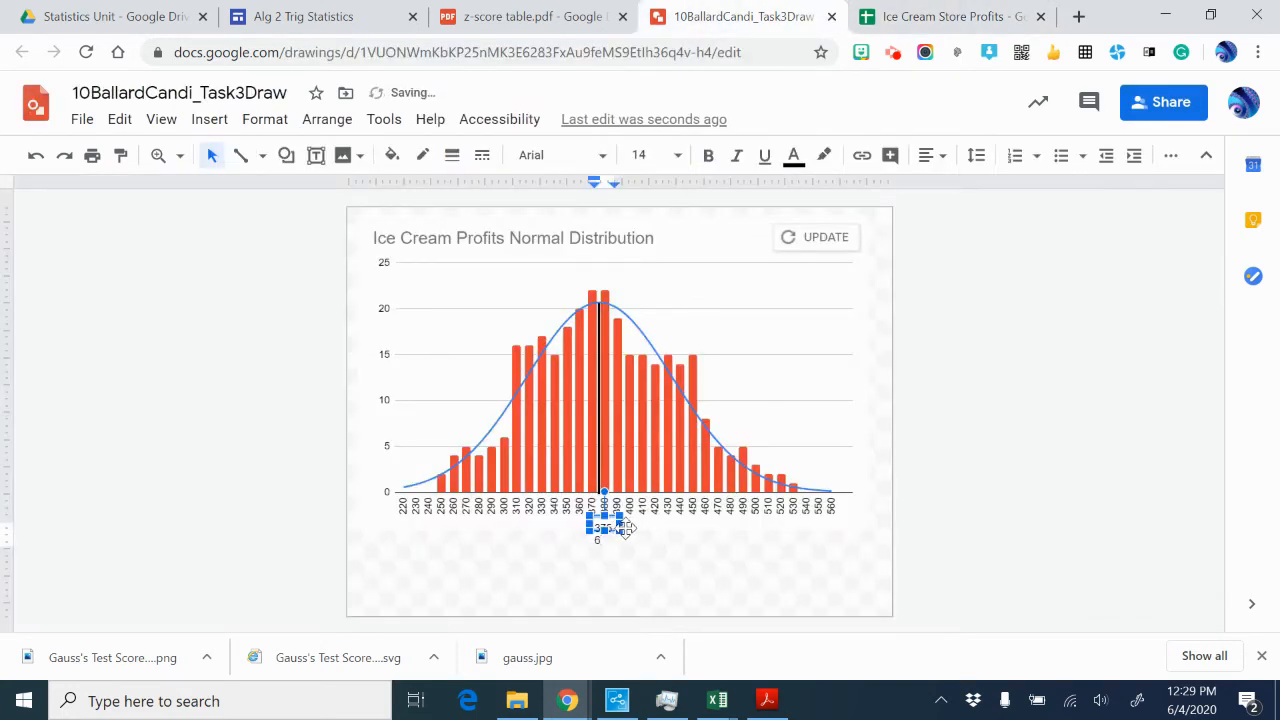
drag(621, 530, 631, 540)
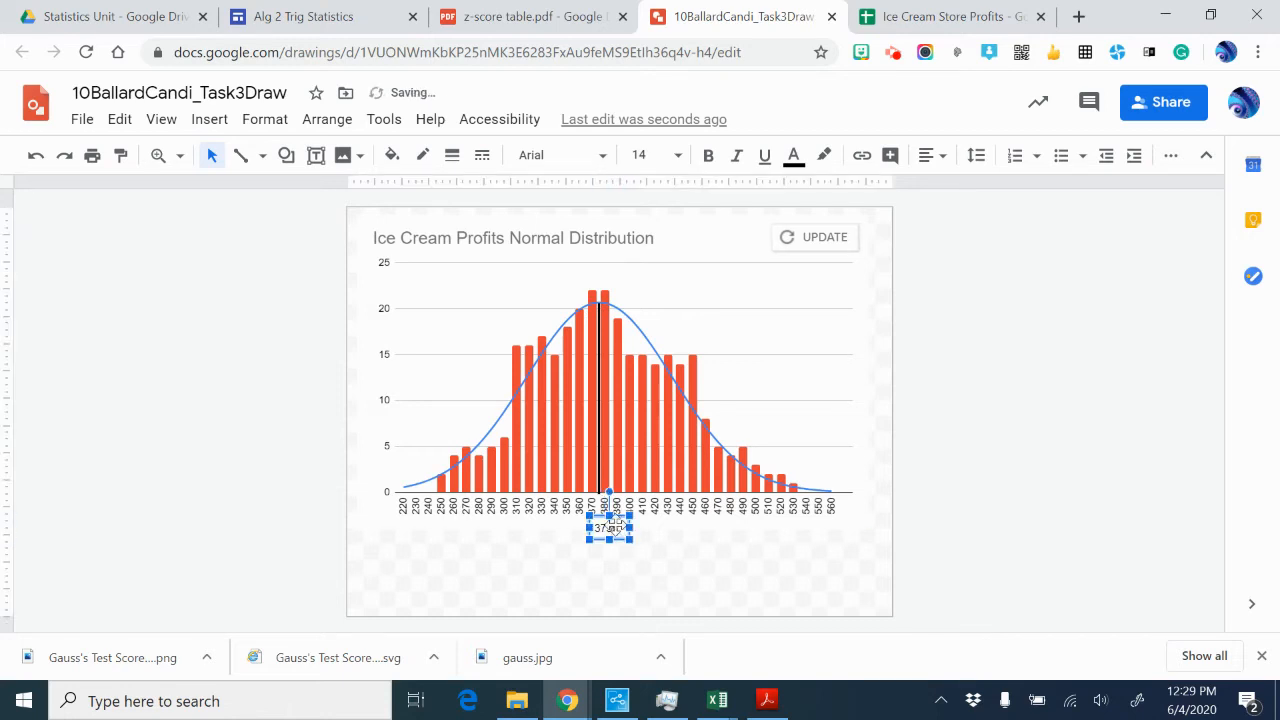
- Change the text color of the 375.6 label under the mean line to blue
click(611, 527)
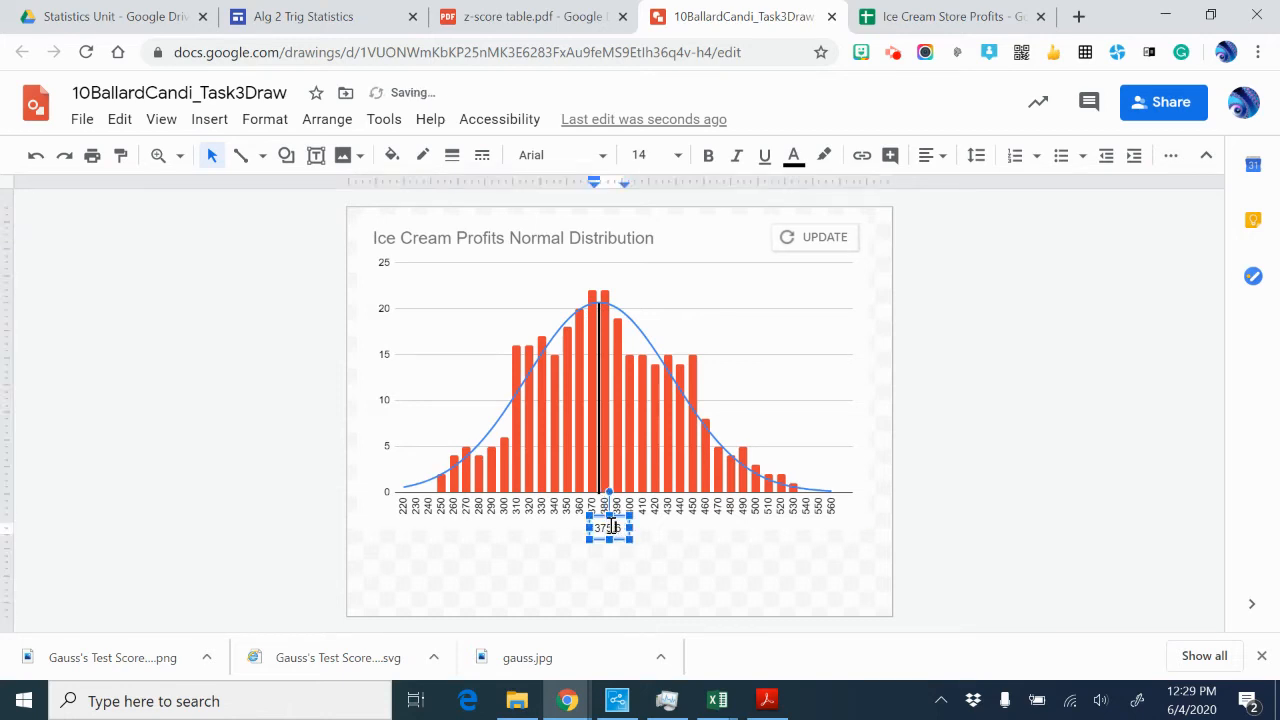
double_click(620, 529)
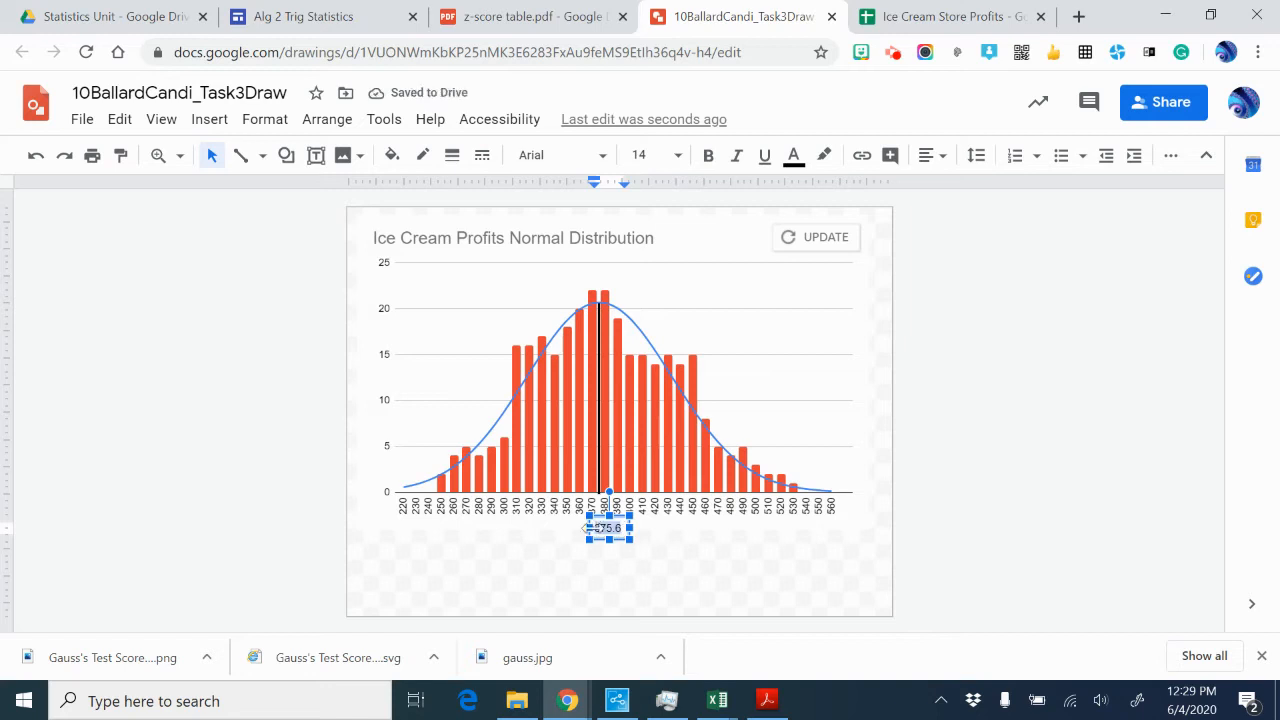
click(795, 157)
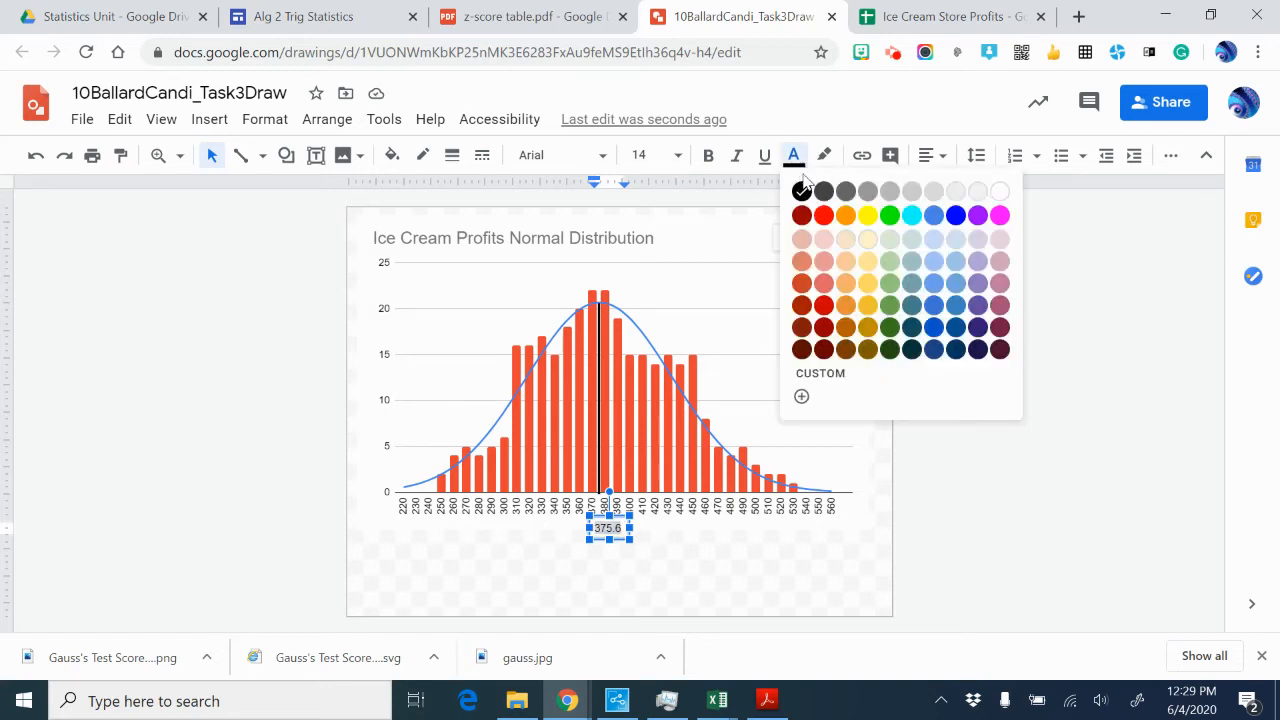
click(958, 219)
click(749, 553)
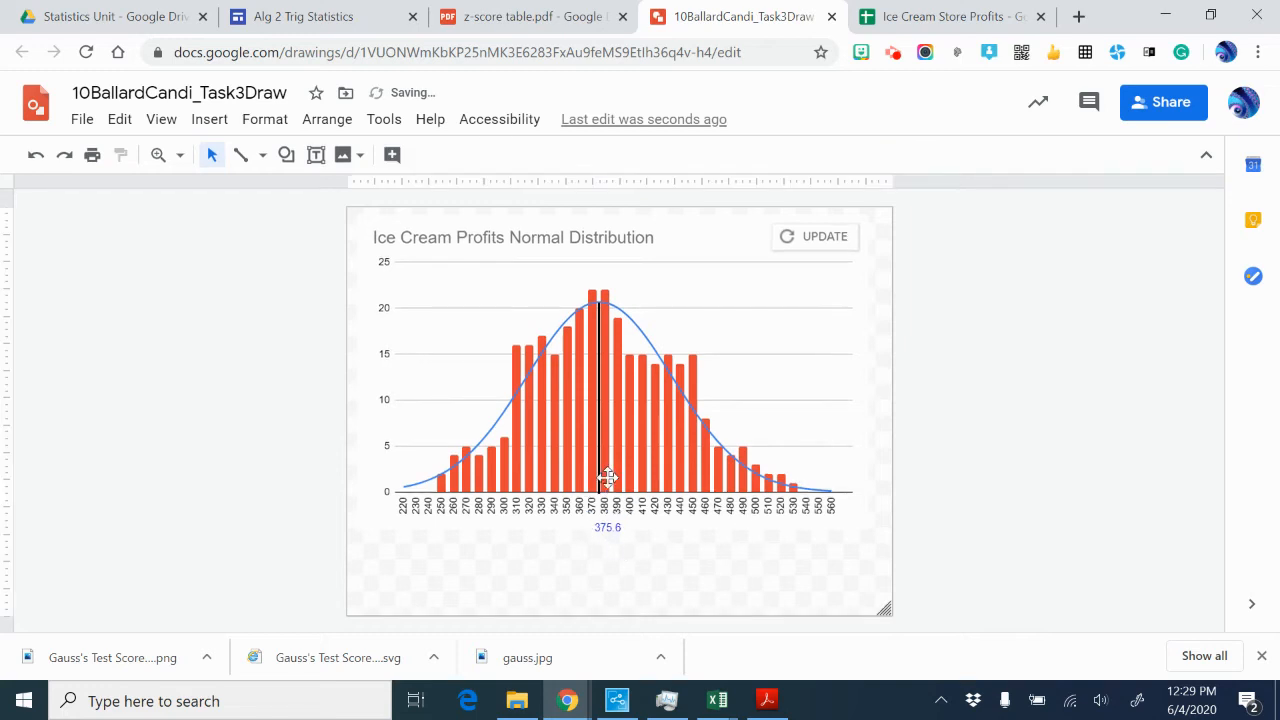
- Shift the 375.6 label slightly left so it is centered under the mean line
click(608, 527)
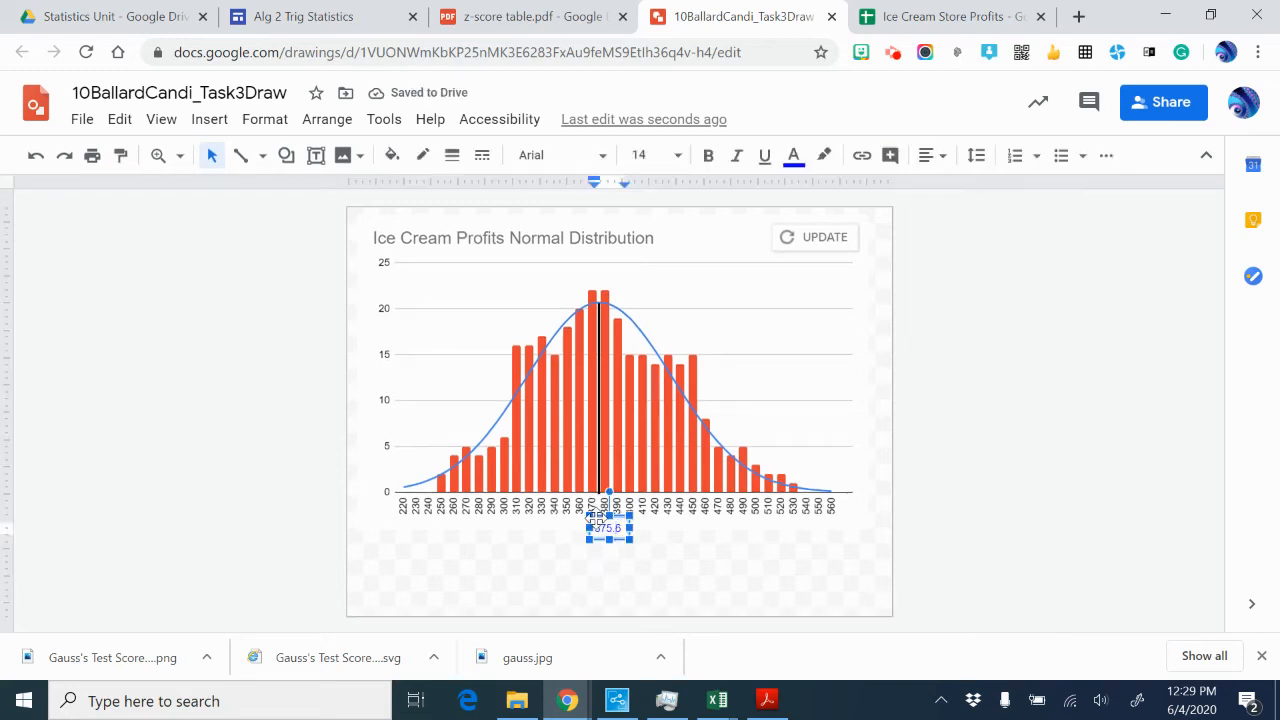
click(593, 517)
drag(593, 518, 584, 518)
click(728, 561)
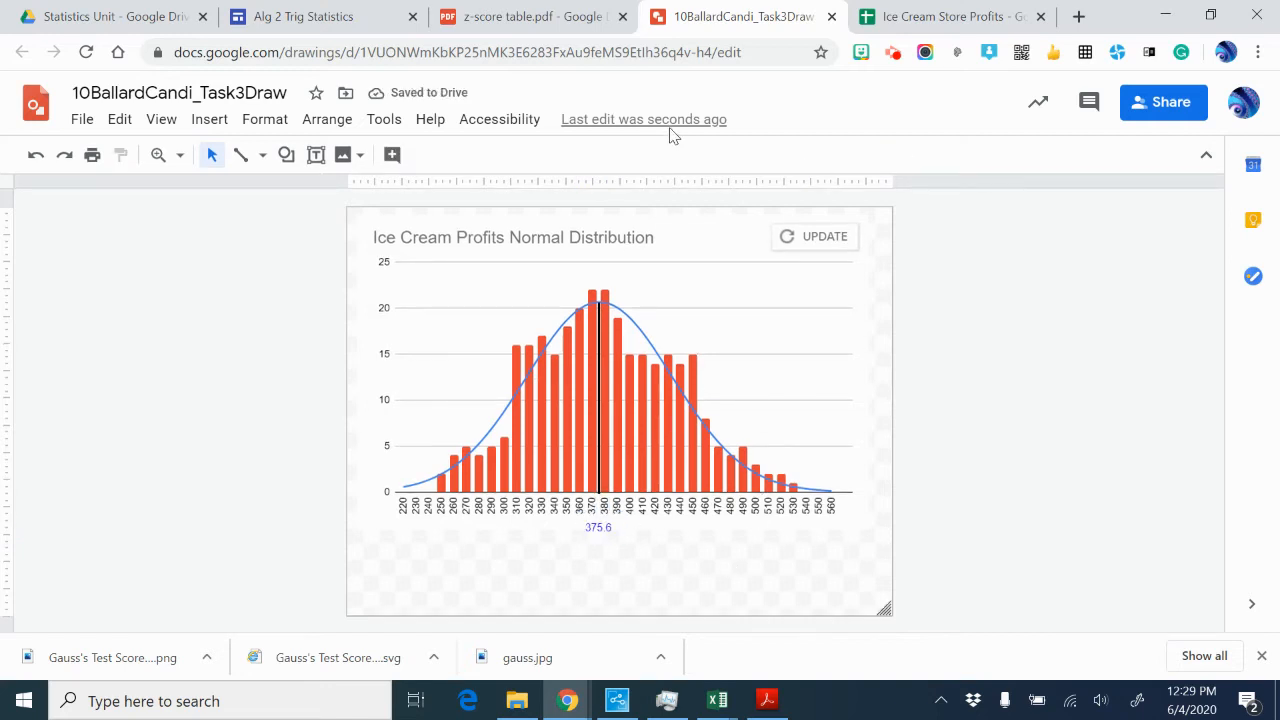
- Check the 1 st dev right value in the spreadsheet, then paste a copy of the mean label below 430–440 and change it to 433.5
click(933, 20)
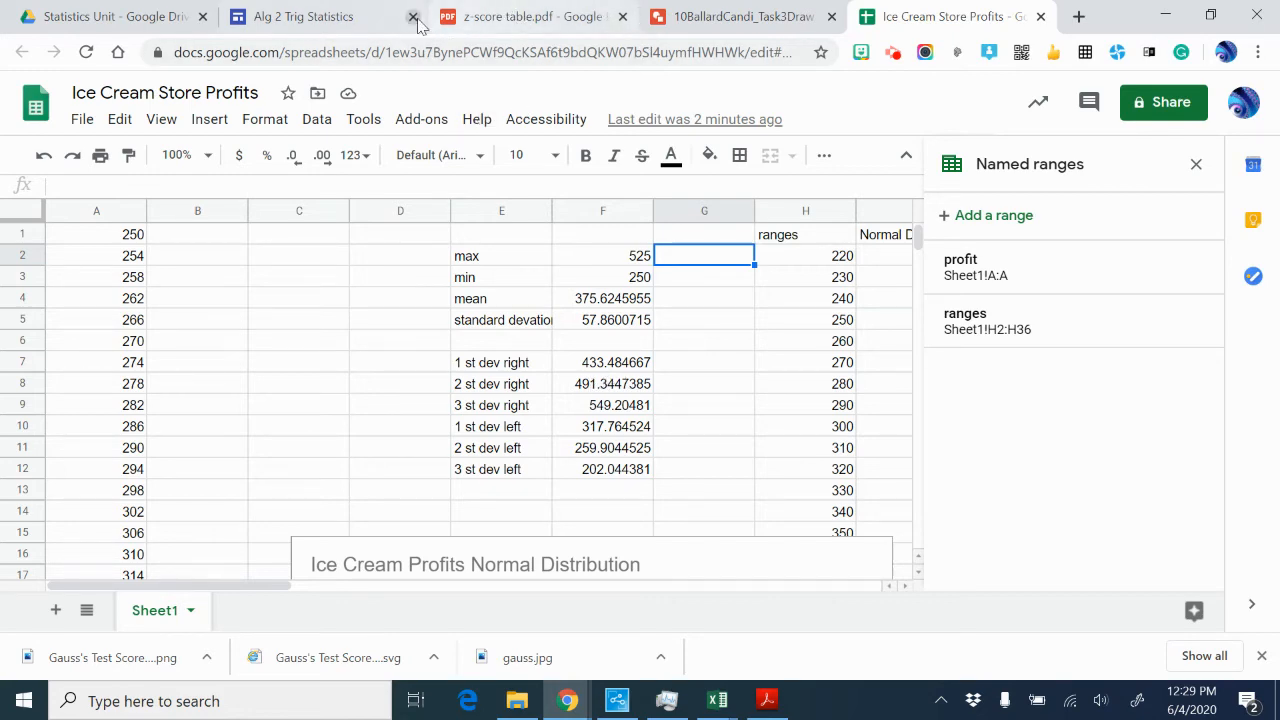
click(700, 18)
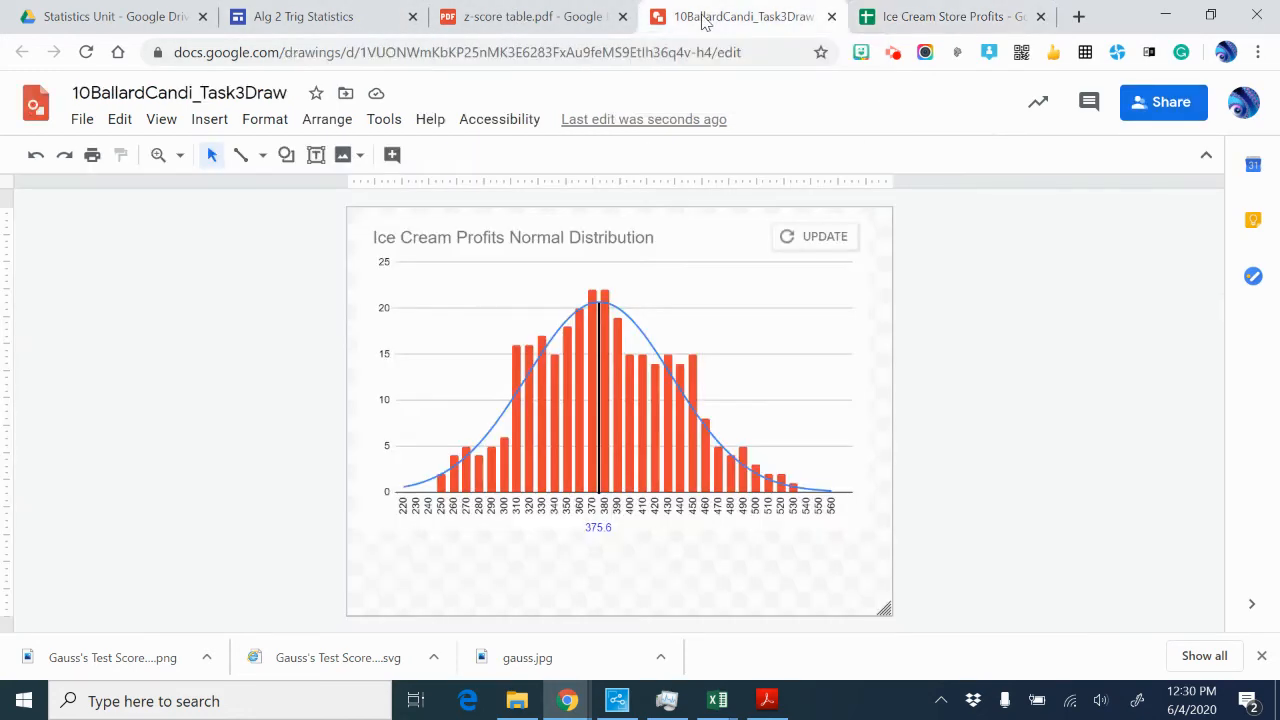
click(609, 530)
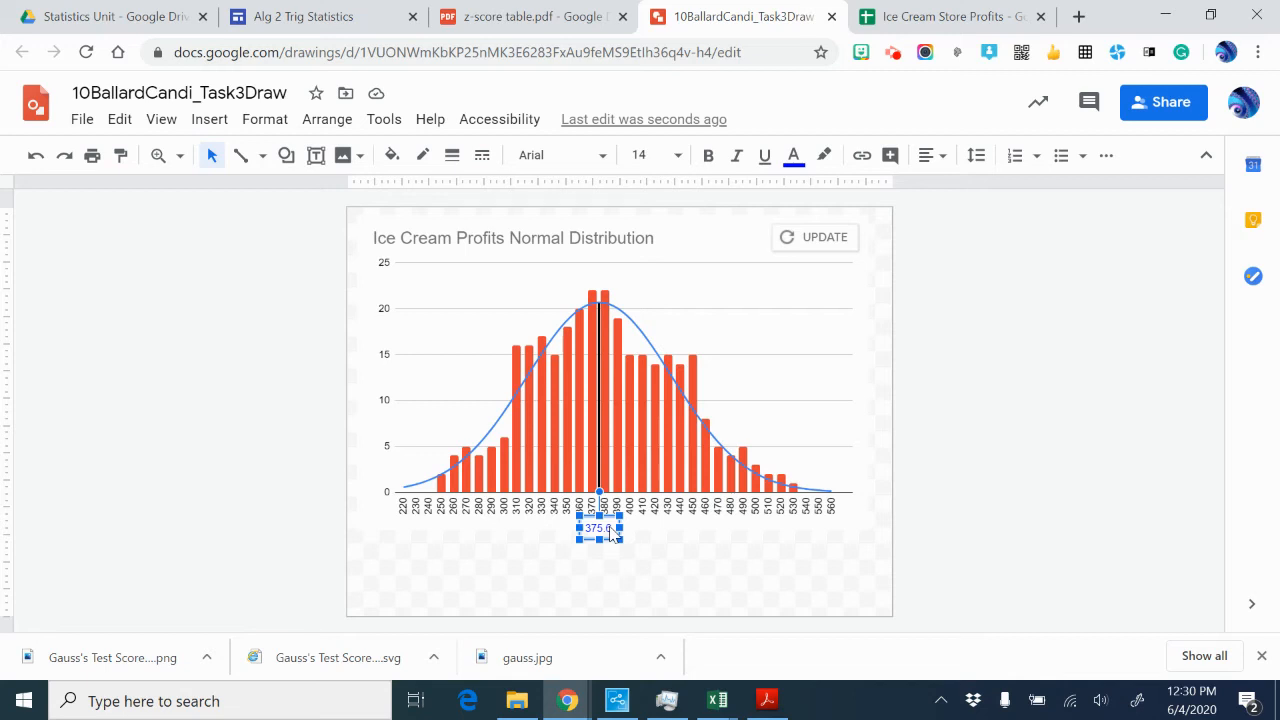
key(ctrl+Tab)
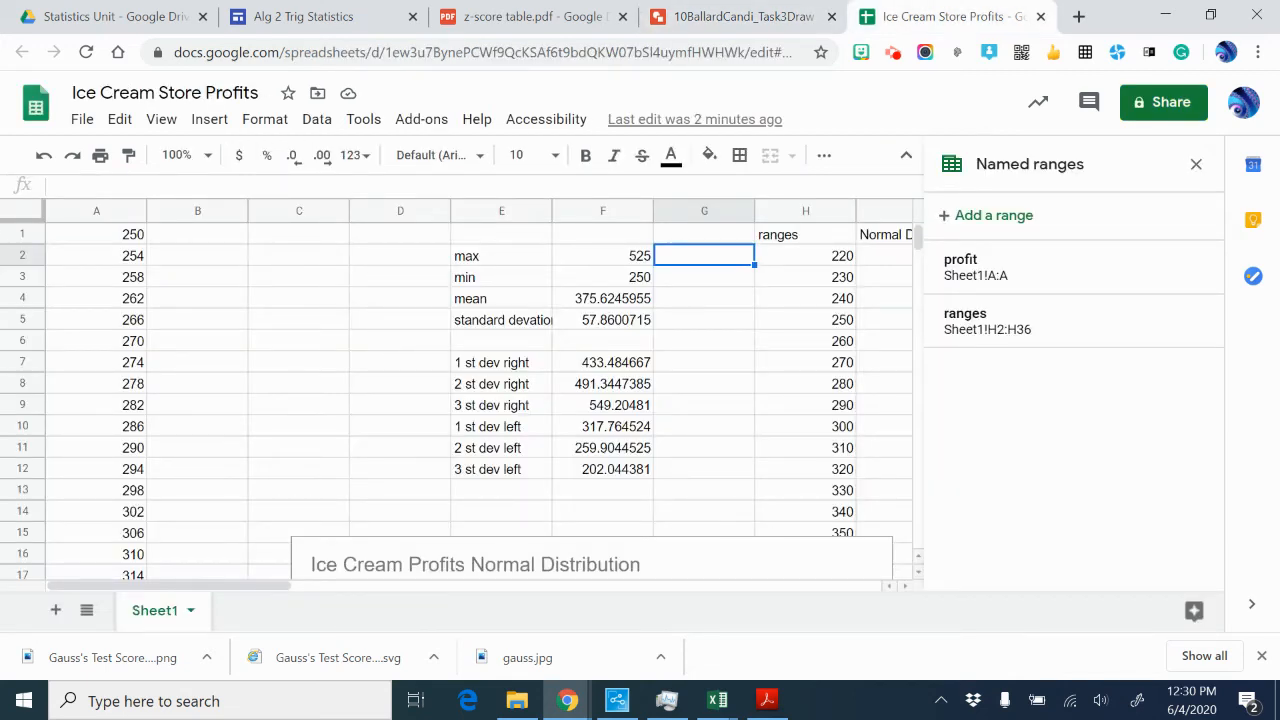
key(ctrl+shift+Tab)
click(660, 558)
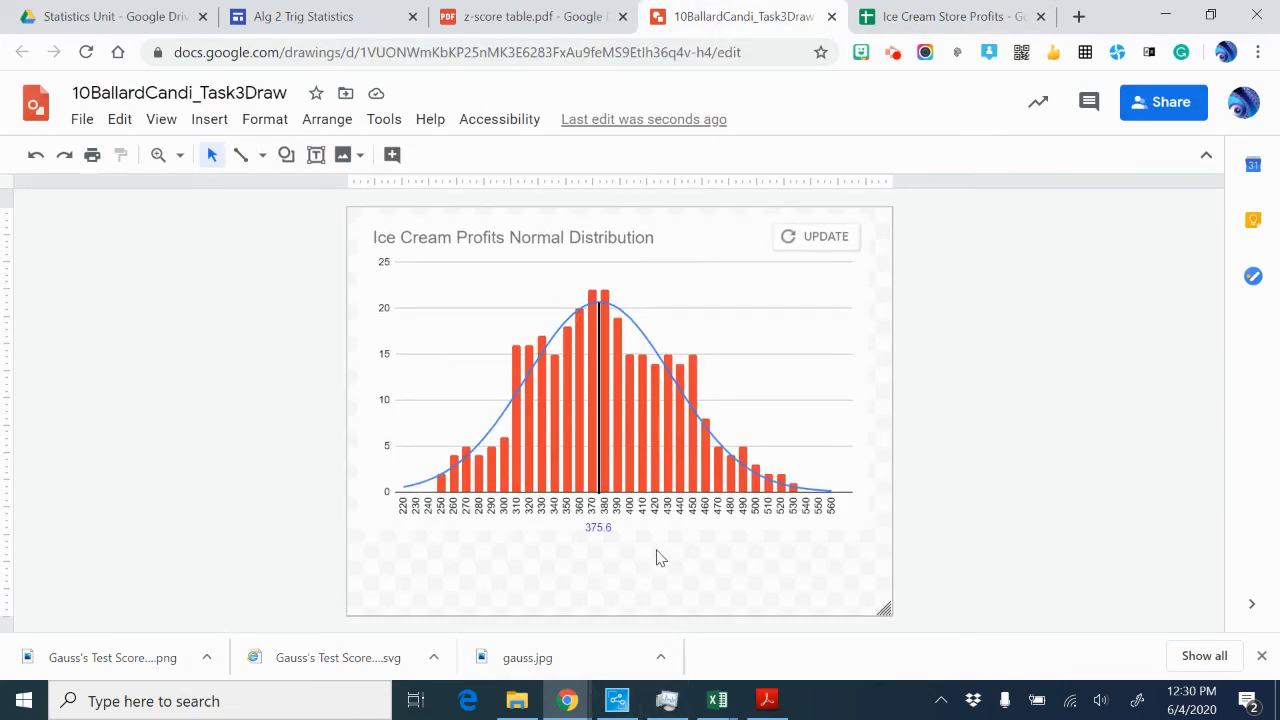
key(ctrl+v)
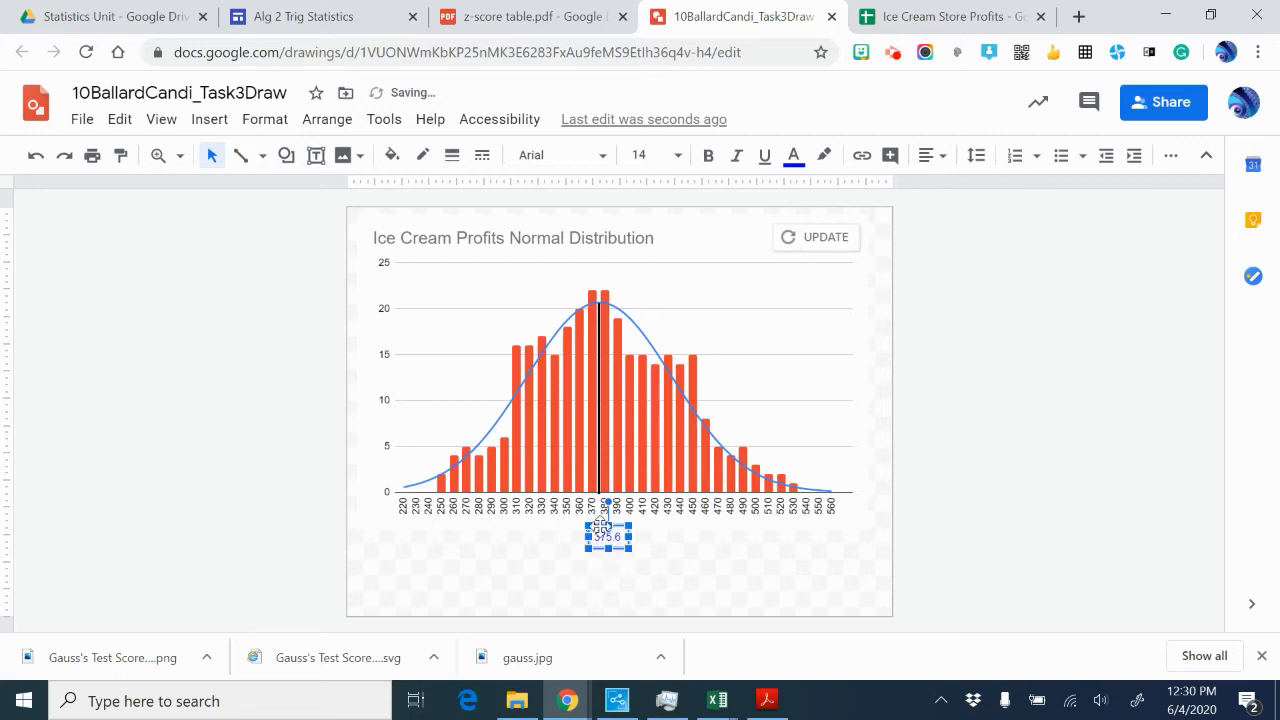
drag(604, 526, 697, 536)
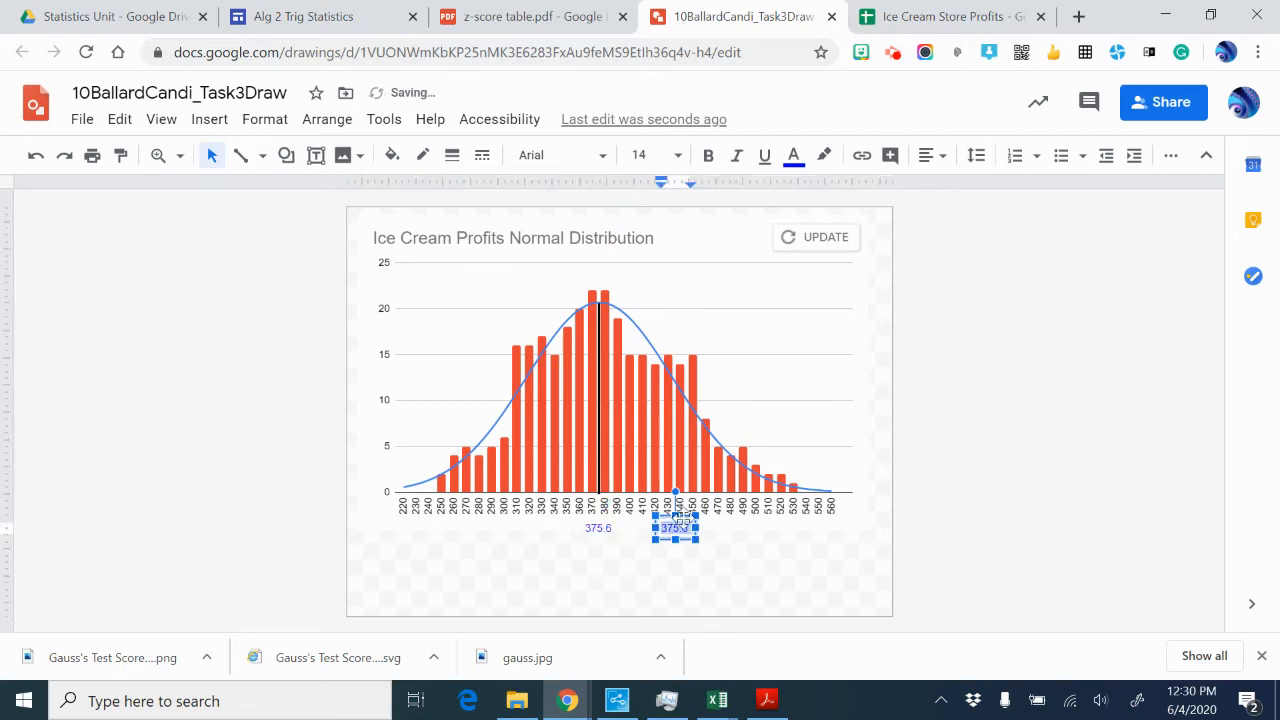
text(433.5)
click(730, 563)
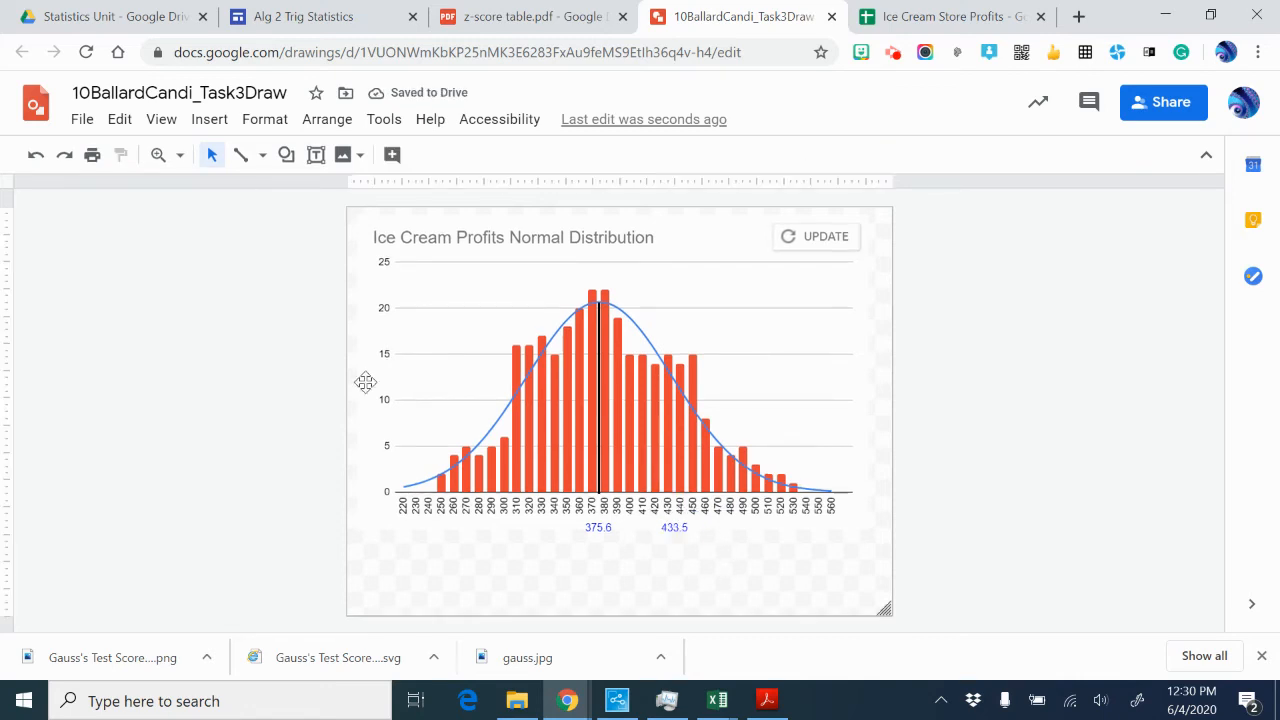
- Draw a vertical line above the 433.5 label from the axis to the curve, set it to 4px, and delete the stray line
click(244, 160)
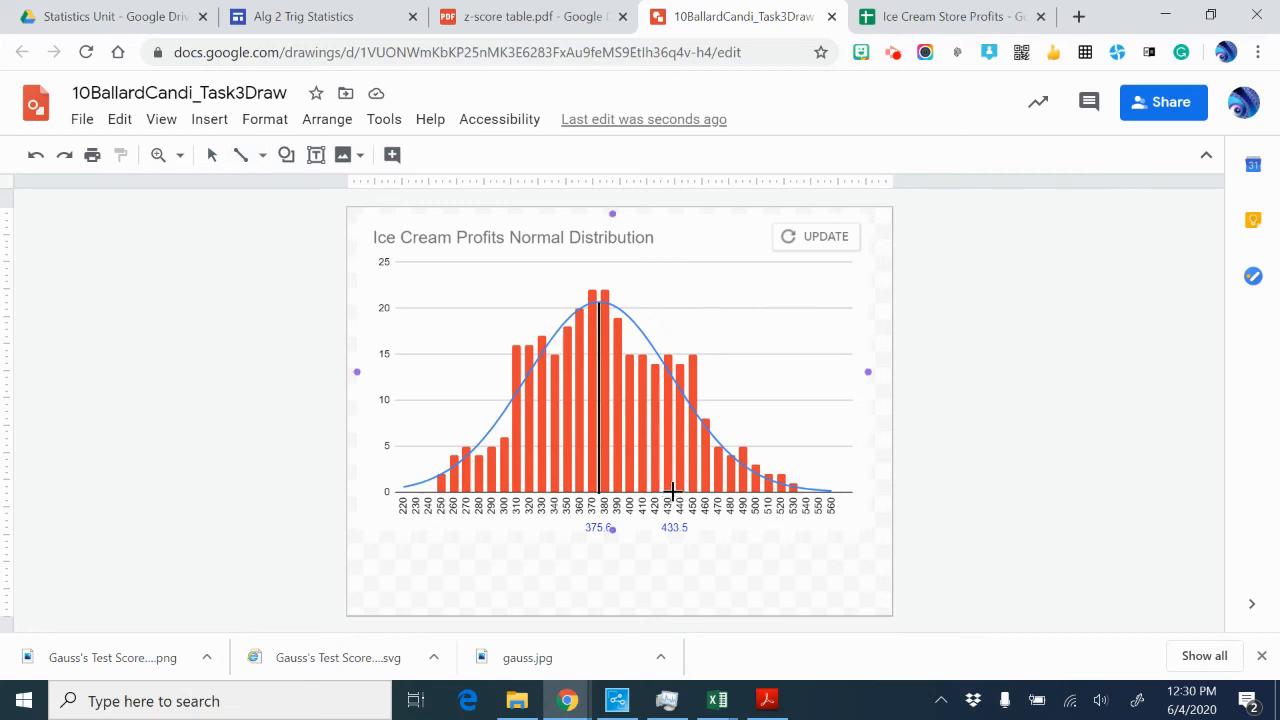
drag(672, 491, 674, 378)
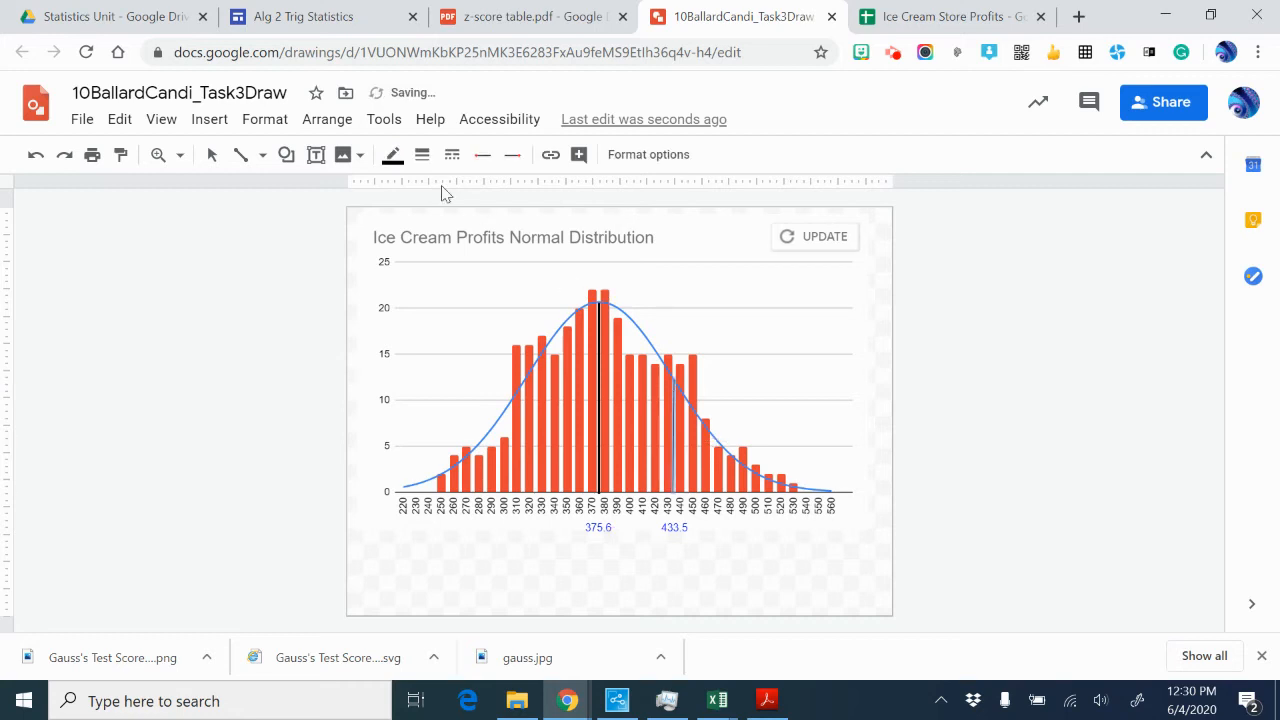
click(422, 154)
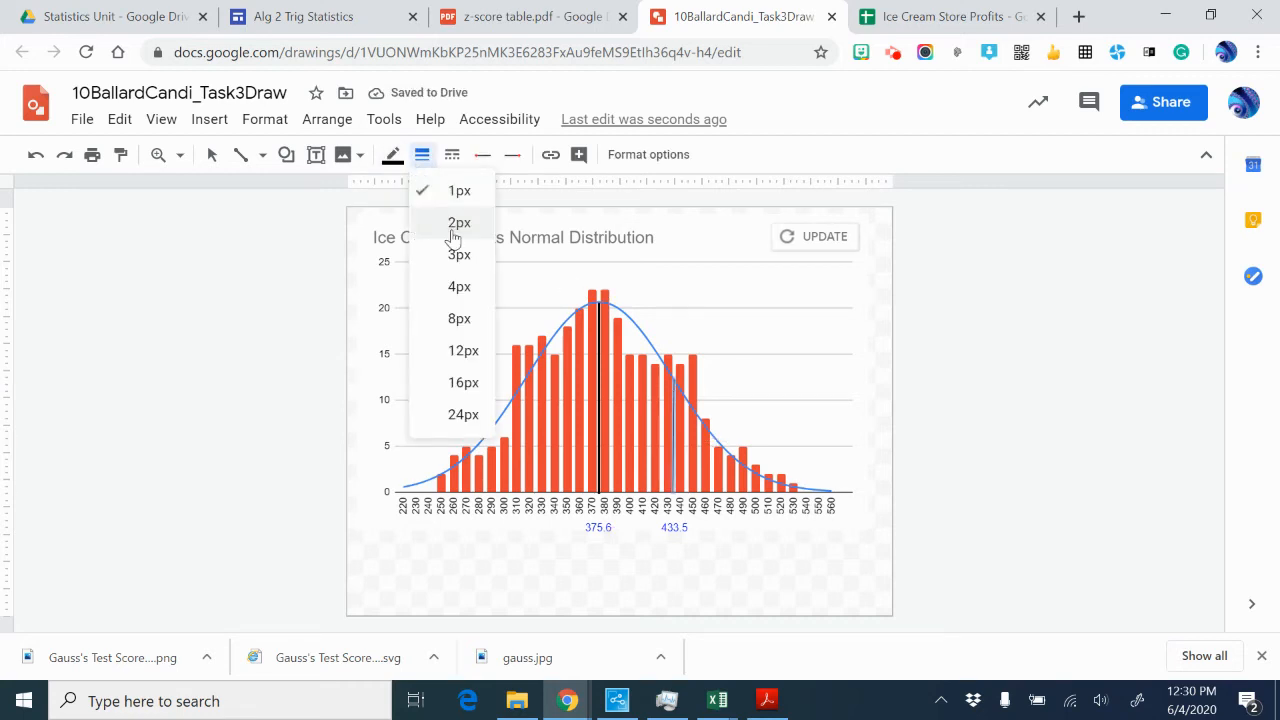
click(466, 286)
click(793, 553)
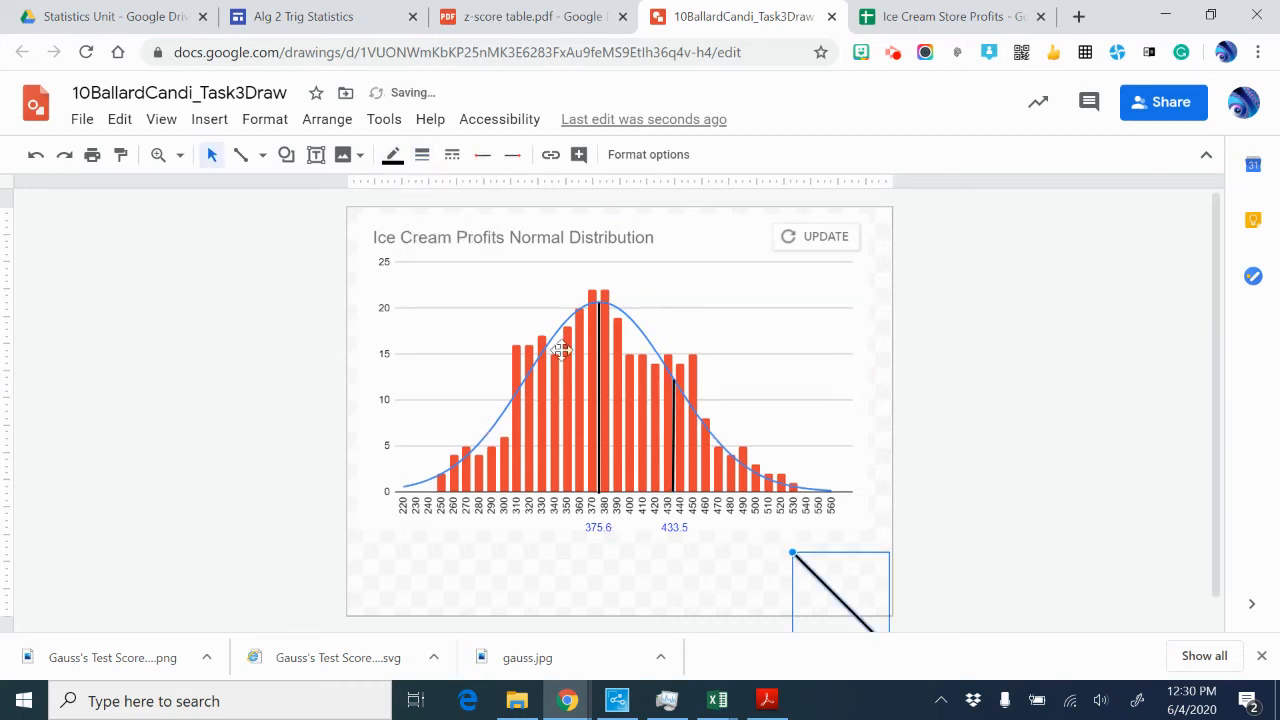
key(Delete)
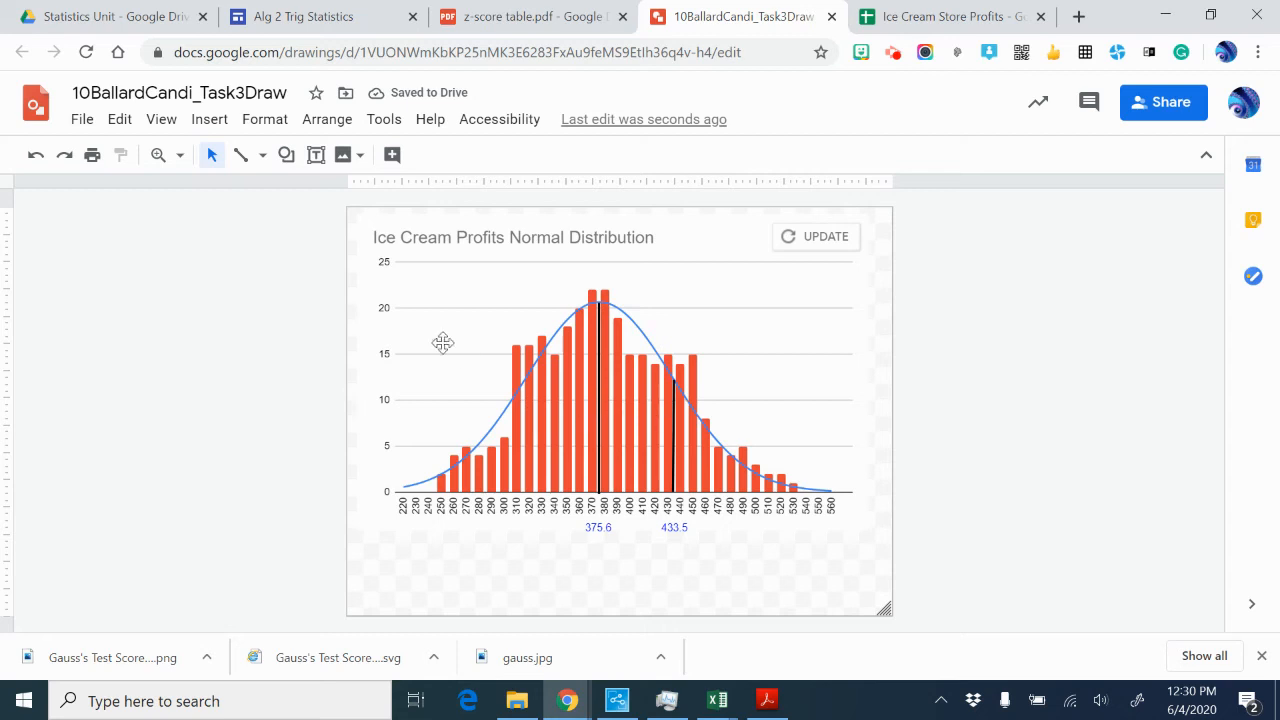
- Add a text box reading 34% between the mean and 433.5 lines, in bold at font size 30
click(316, 155)
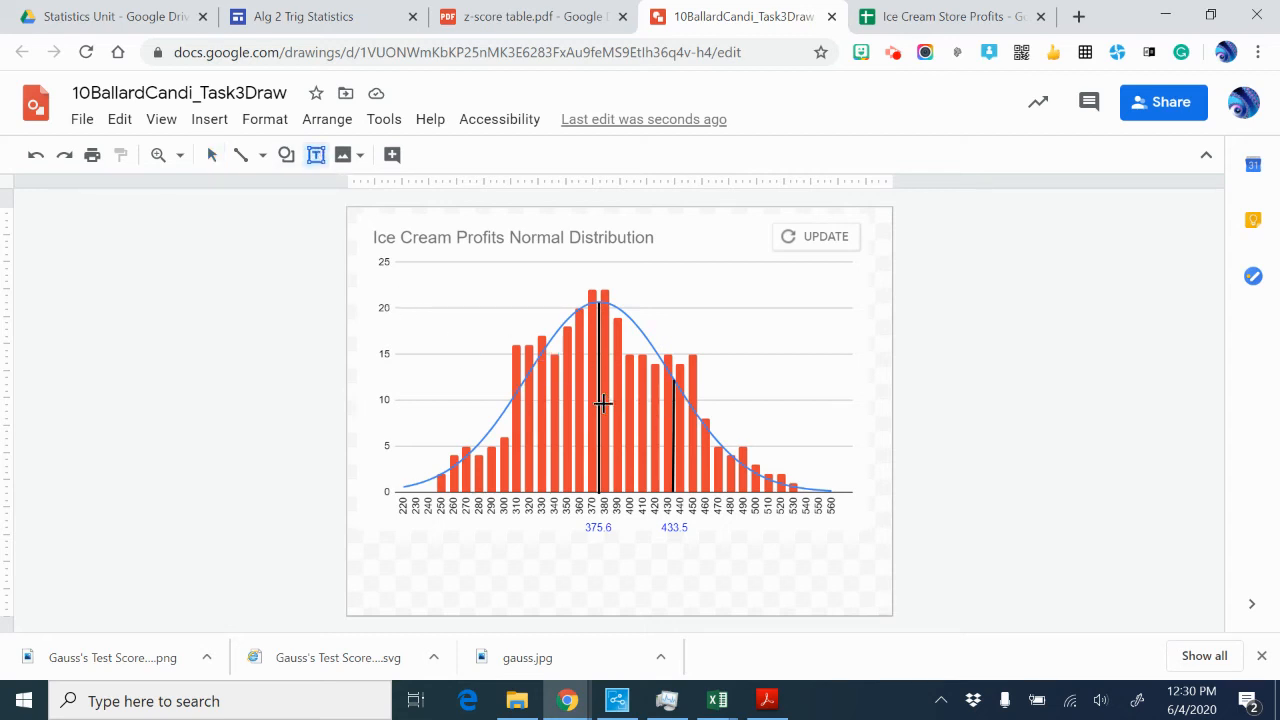
drag(608, 377, 662, 428)
text(34)
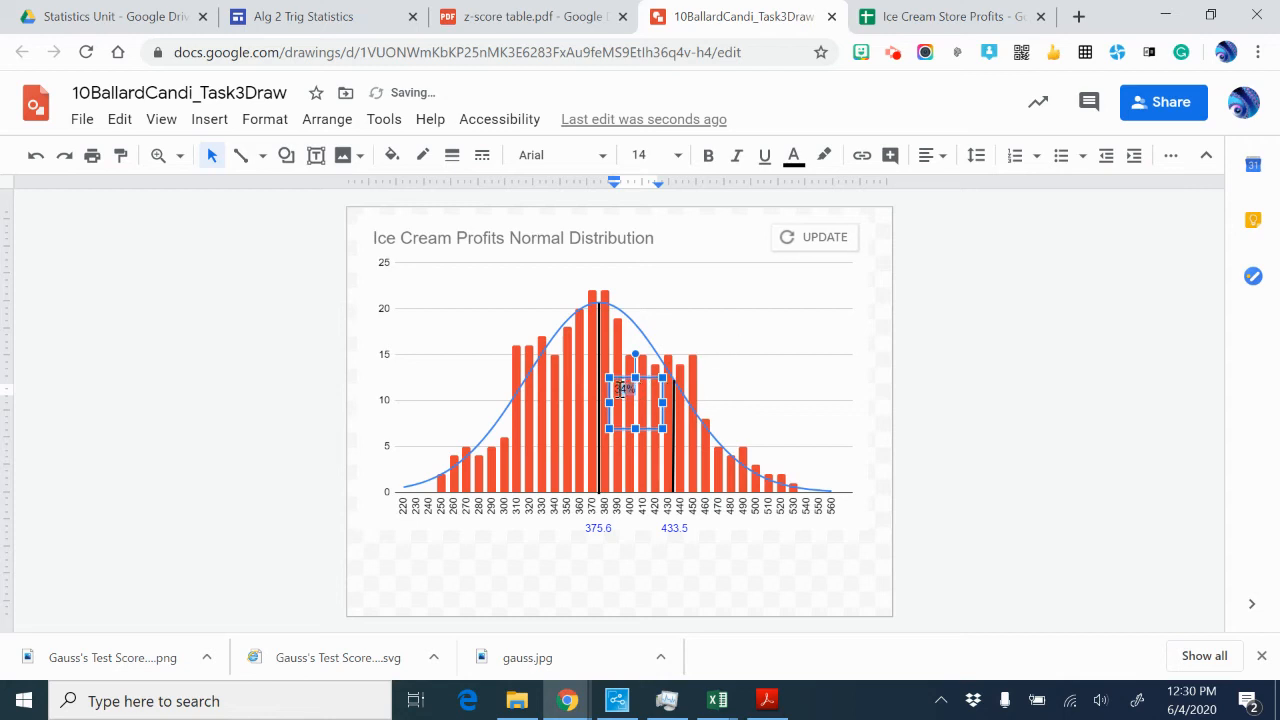
click(706, 155)
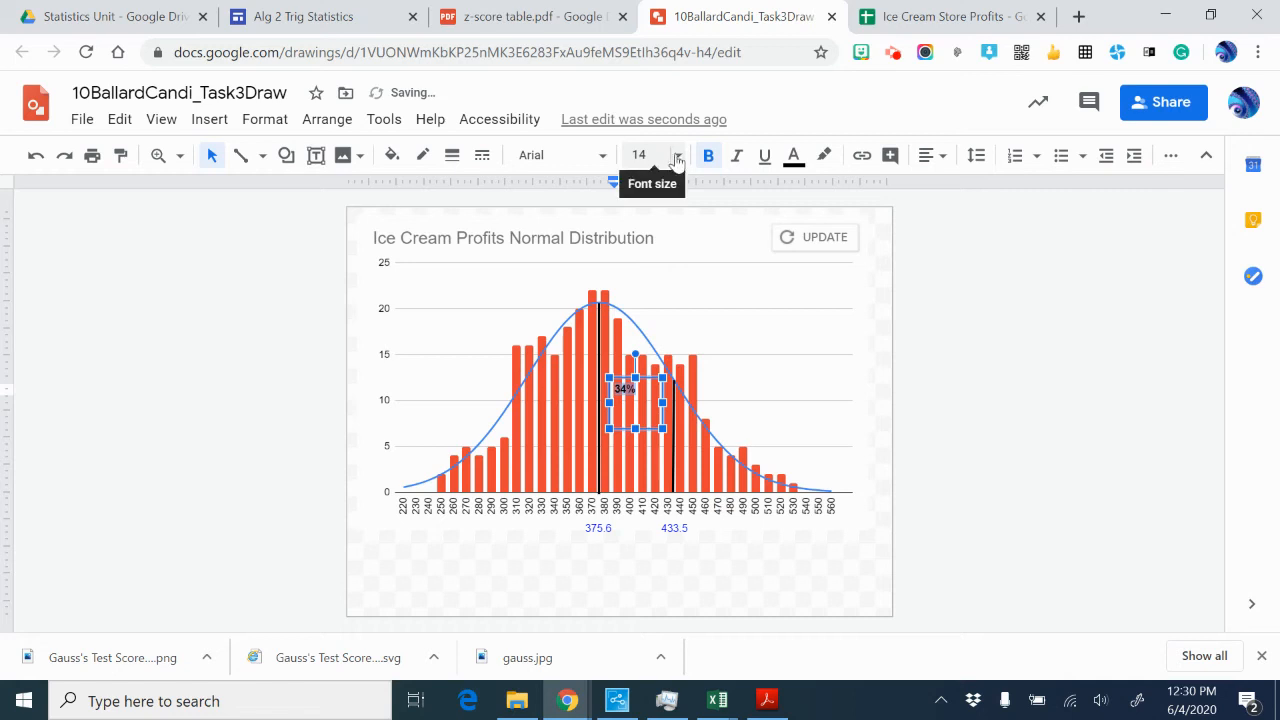
click(678, 156)
click(648, 512)
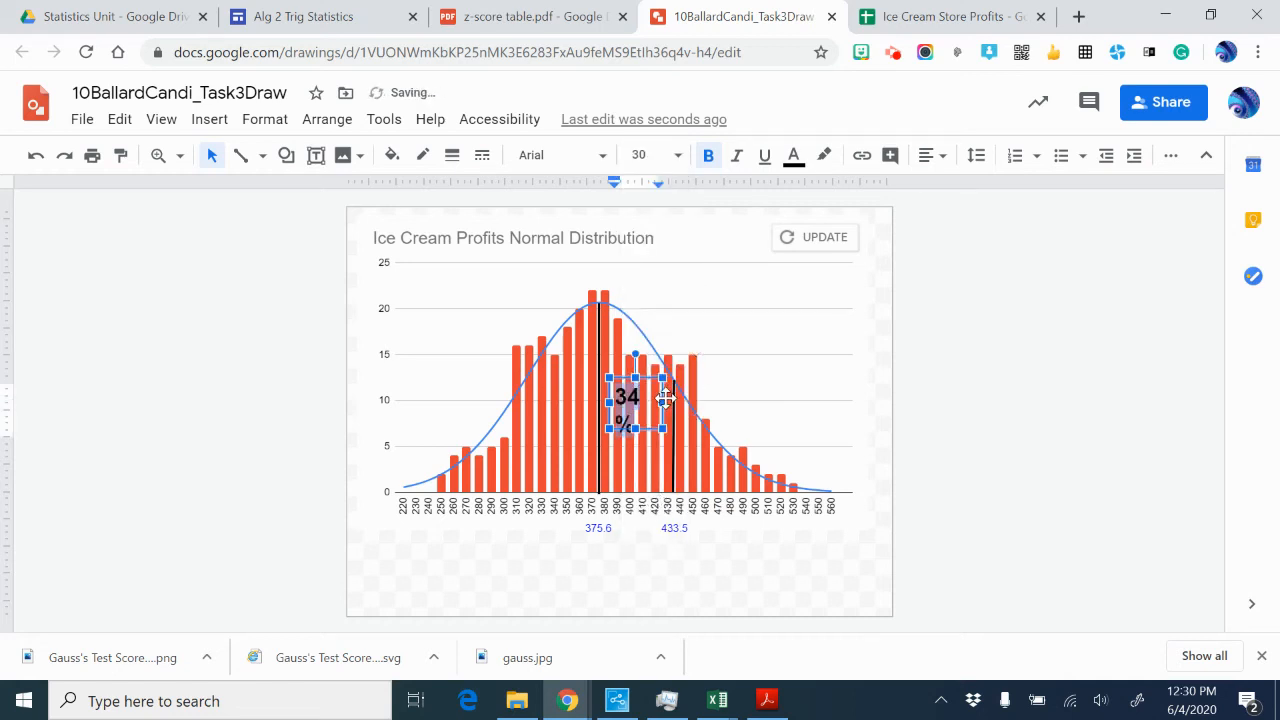
- Widen the 34% text box so its text fits on one line, and nudge it slightly right and down
click(665, 398)
drag(661, 402, 687, 402)
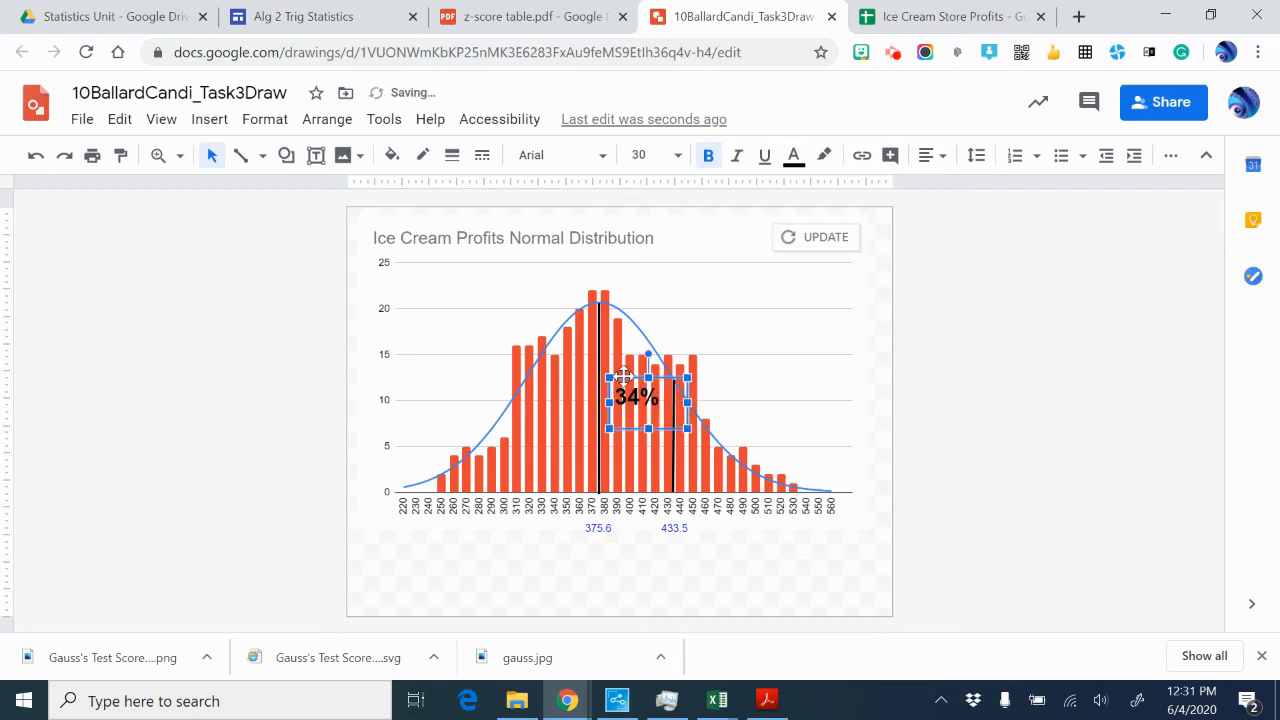
drag(622, 377, 632, 386)
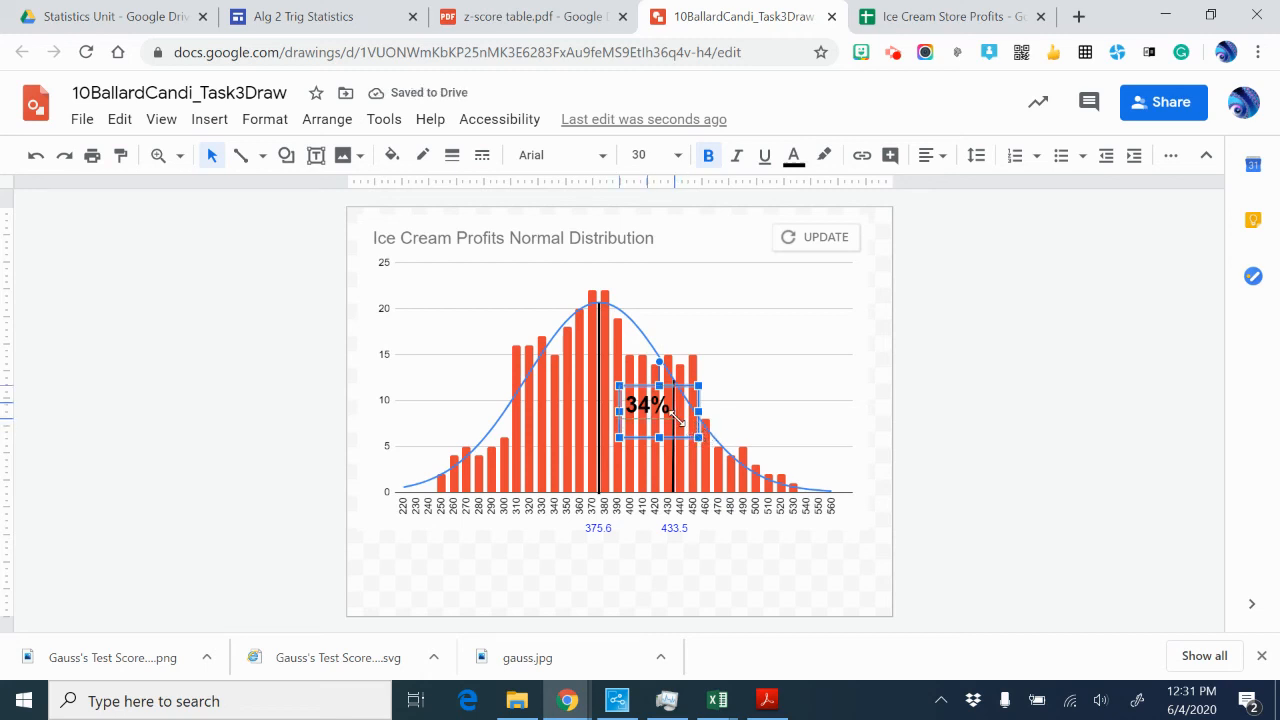
drag(677, 422, 689, 434)
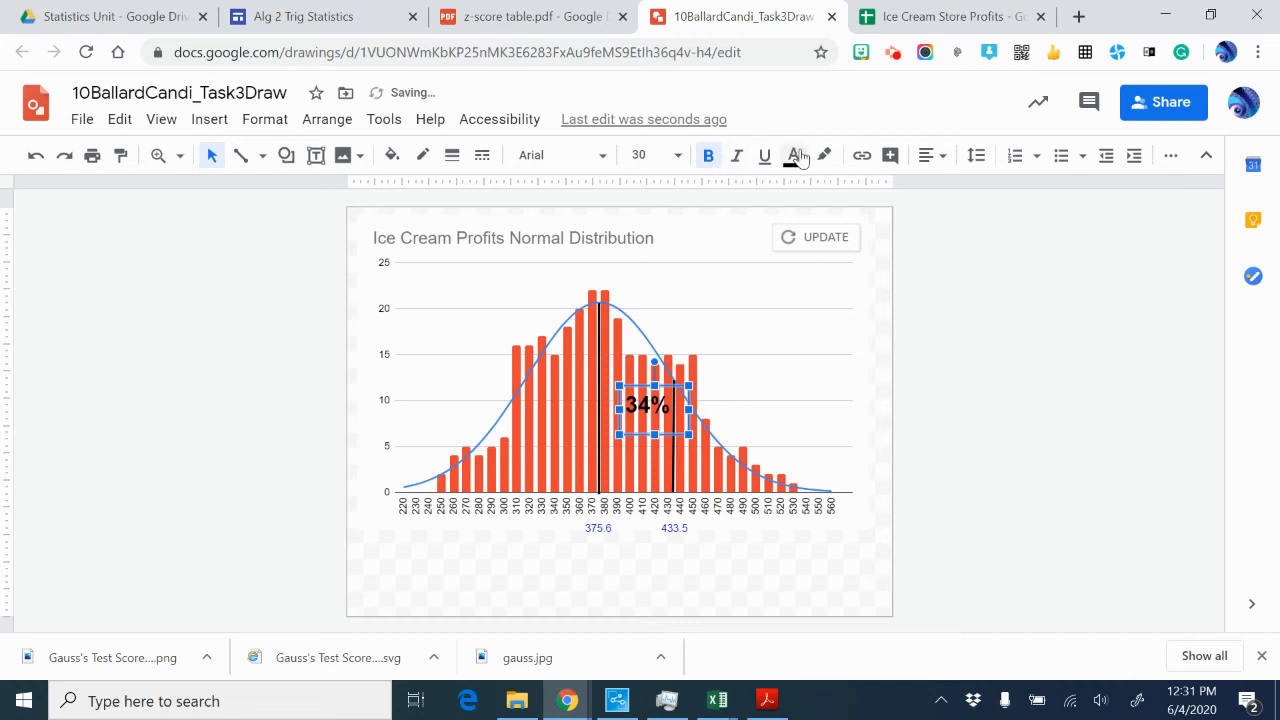
- Fill the 34% text box with white and shrink it so its right edge meets the 433.5 line
click(390, 160)
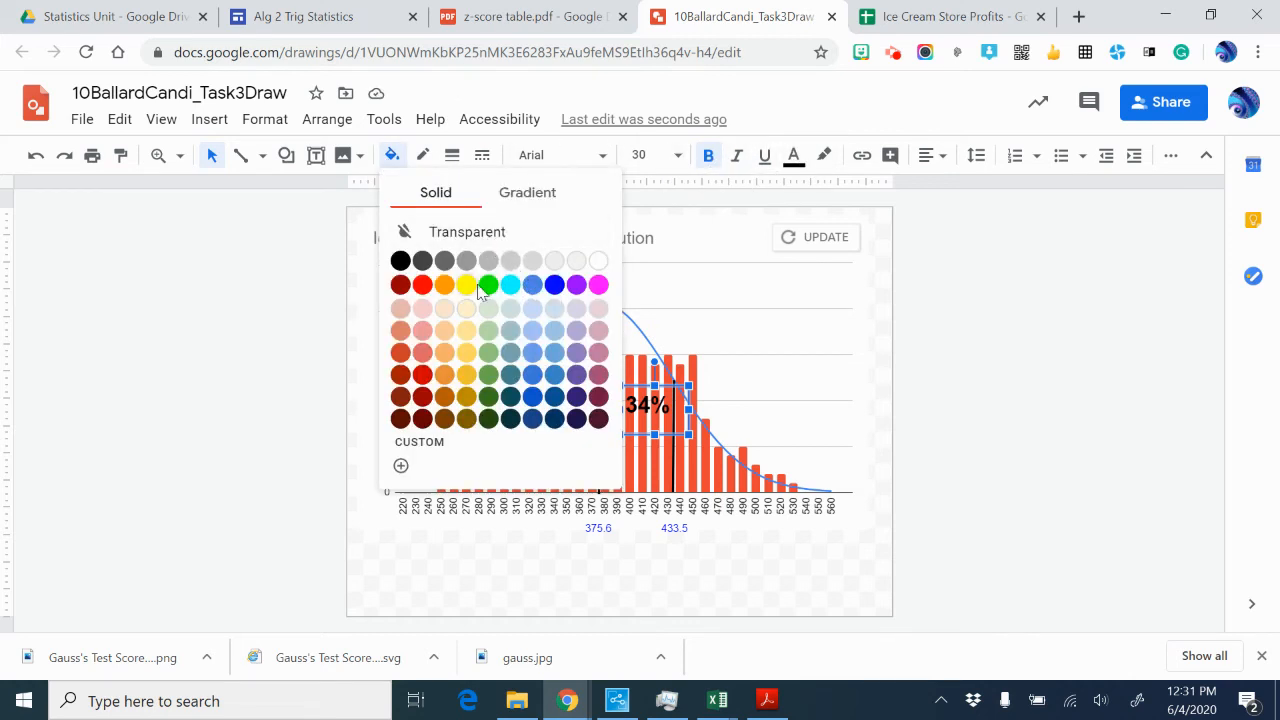
click(597, 261)
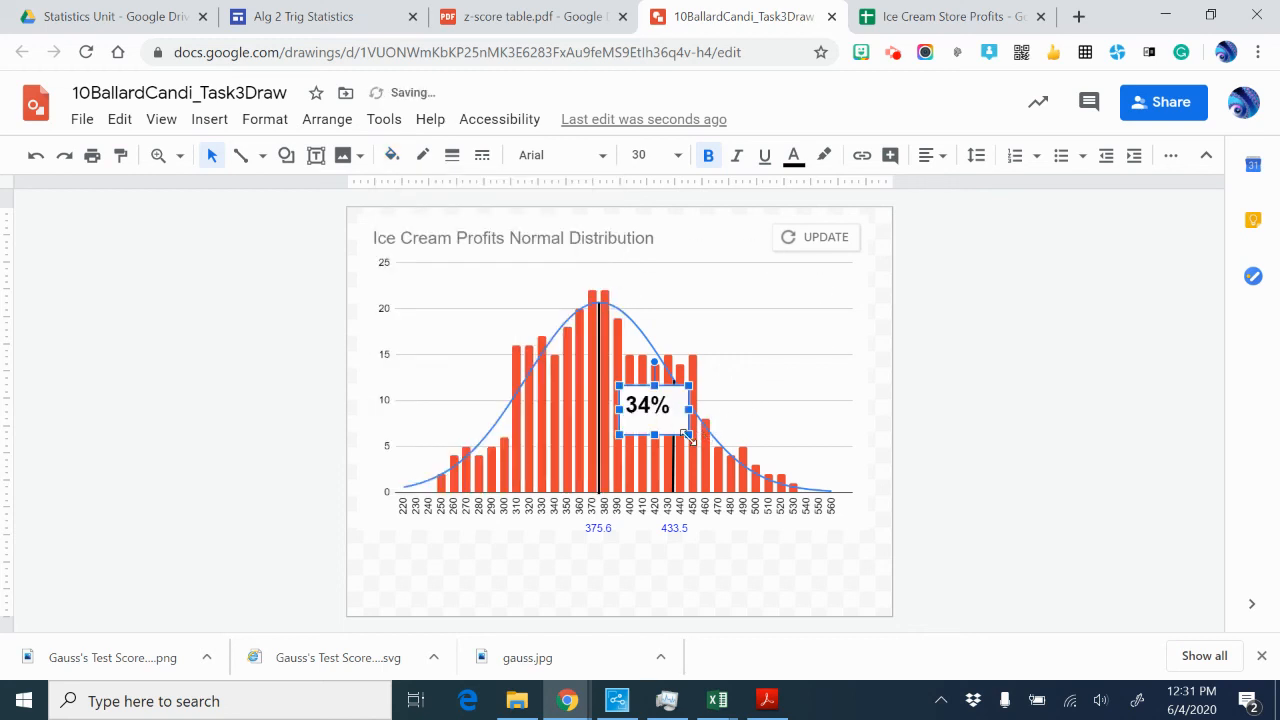
drag(689, 434, 675, 428)
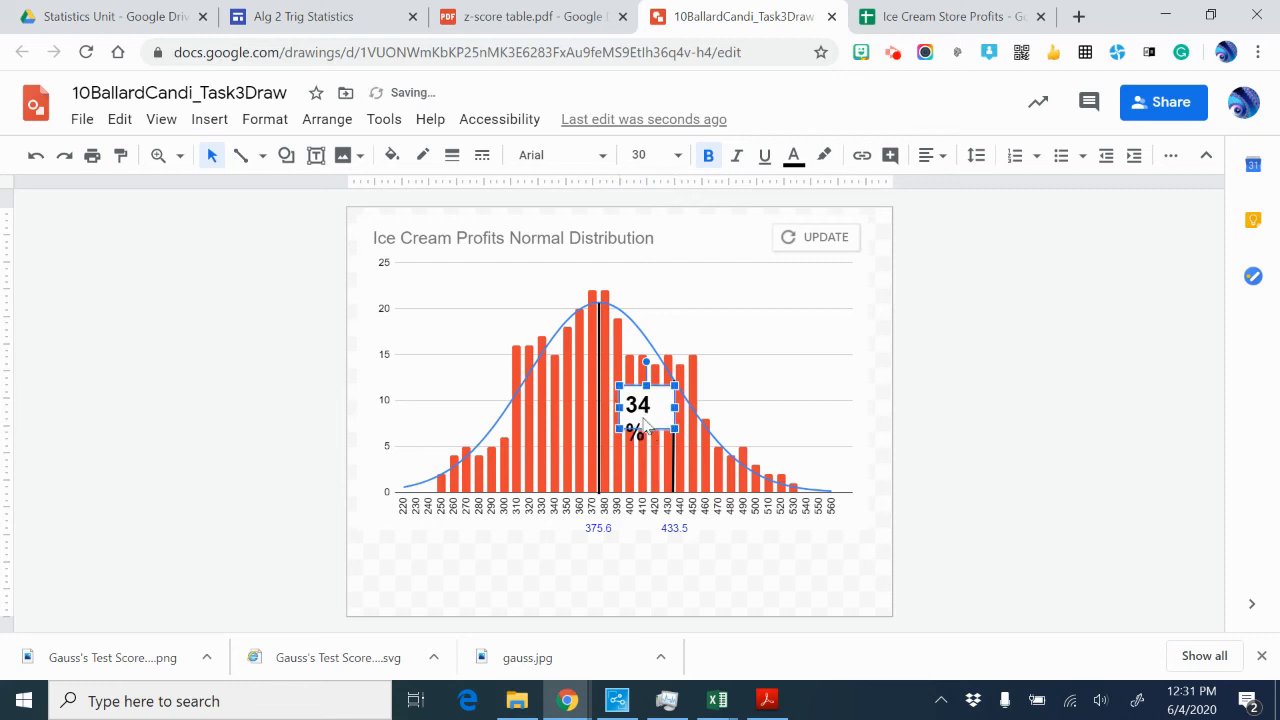
click(633, 402)
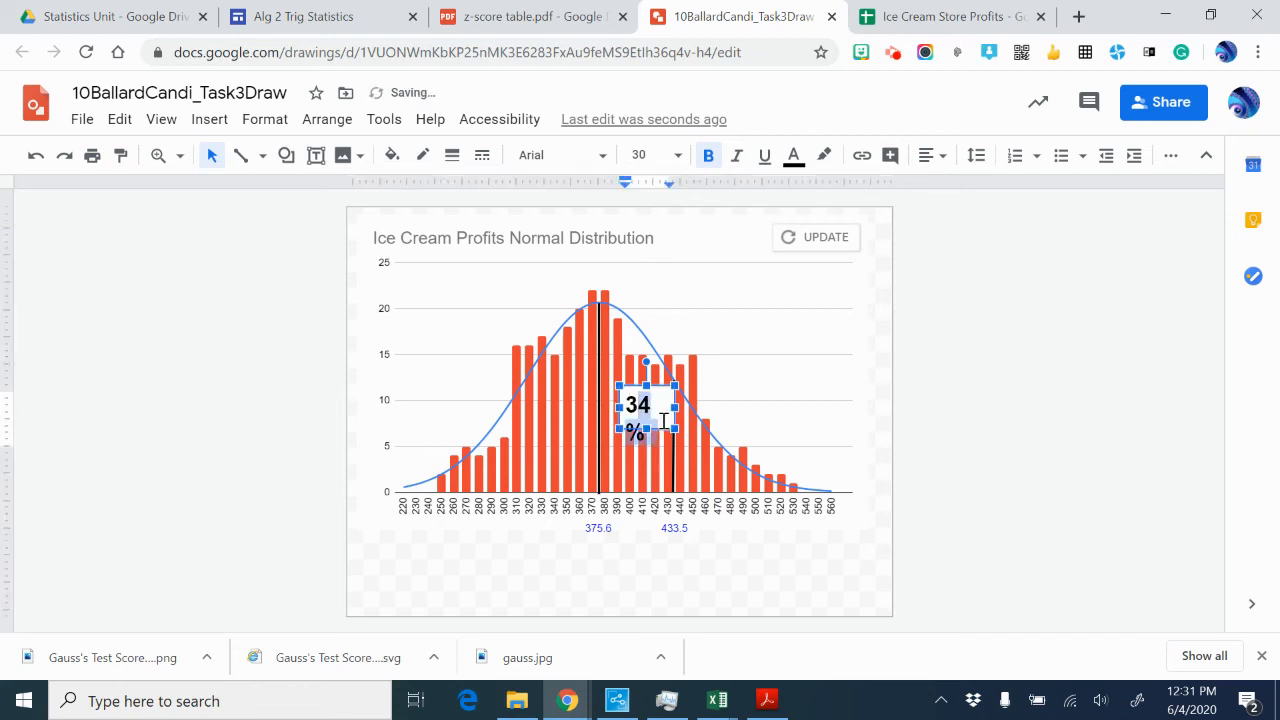
drag(648, 429, 648, 423)
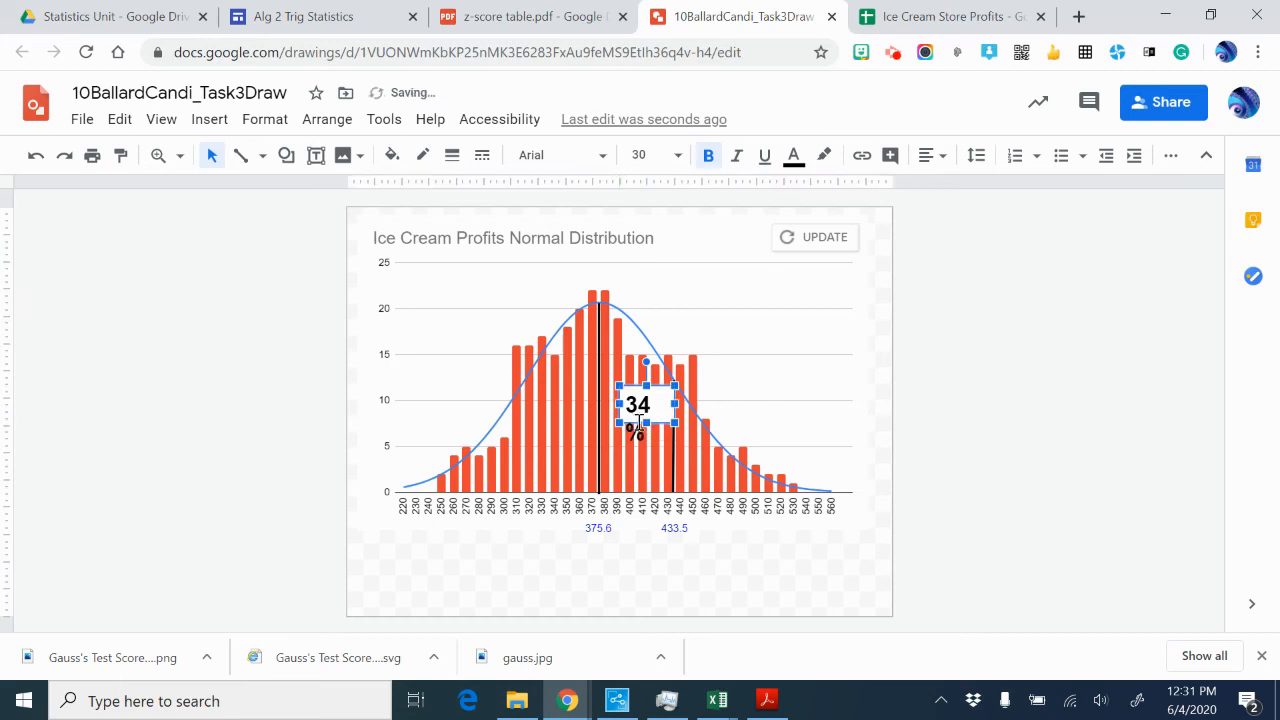
- Reduce the 34% label's font size to 24 so it fits inside its white box
double_click(636, 430)
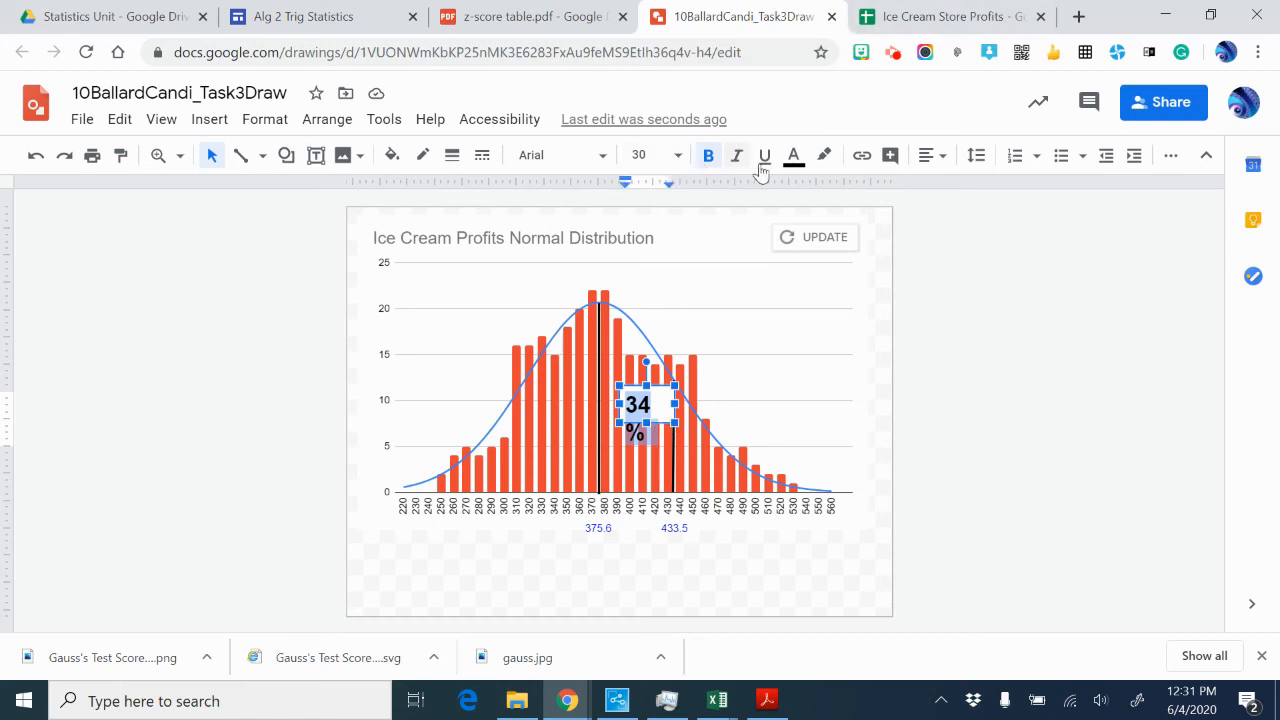
click(678, 156)
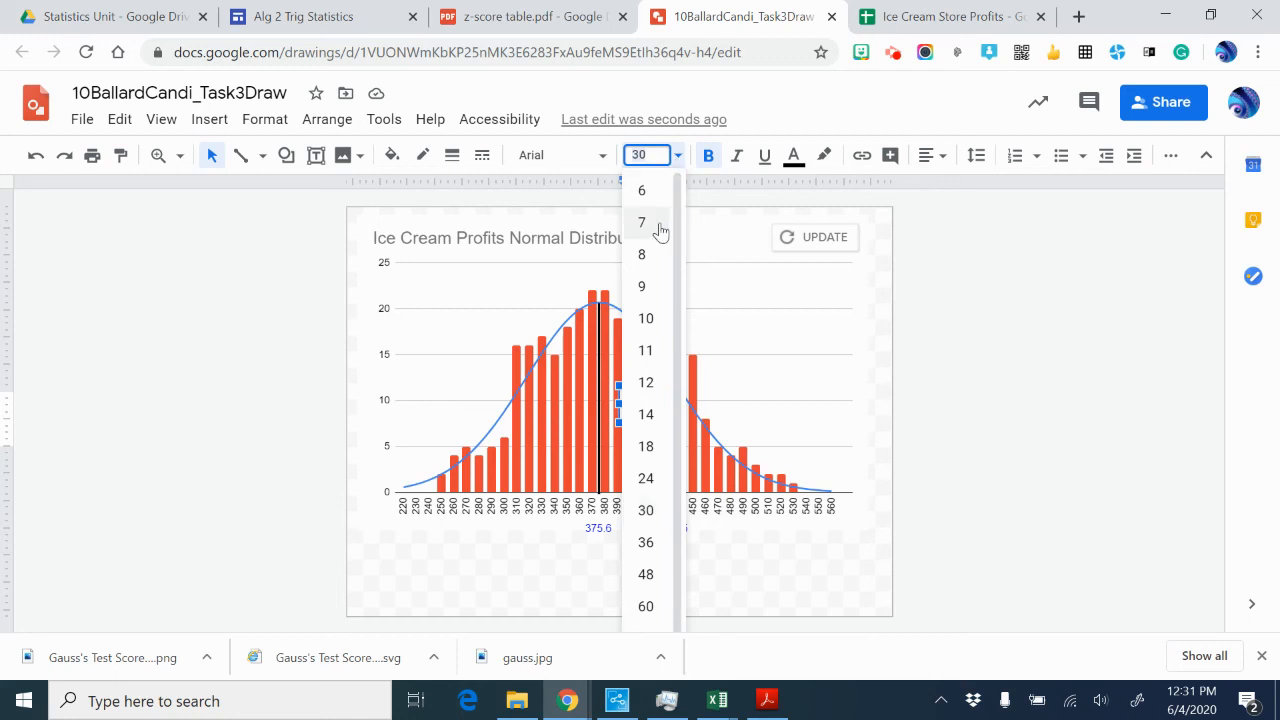
click(646, 478)
click(736, 377)
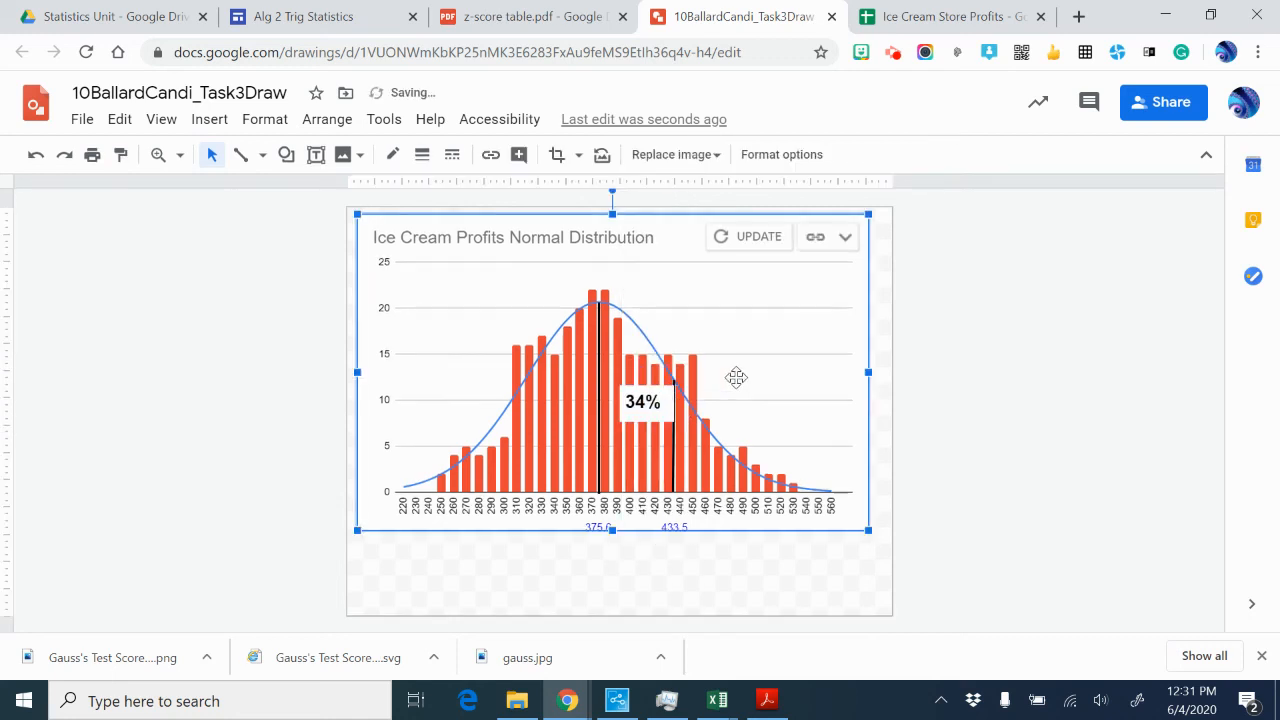
click(650, 412)
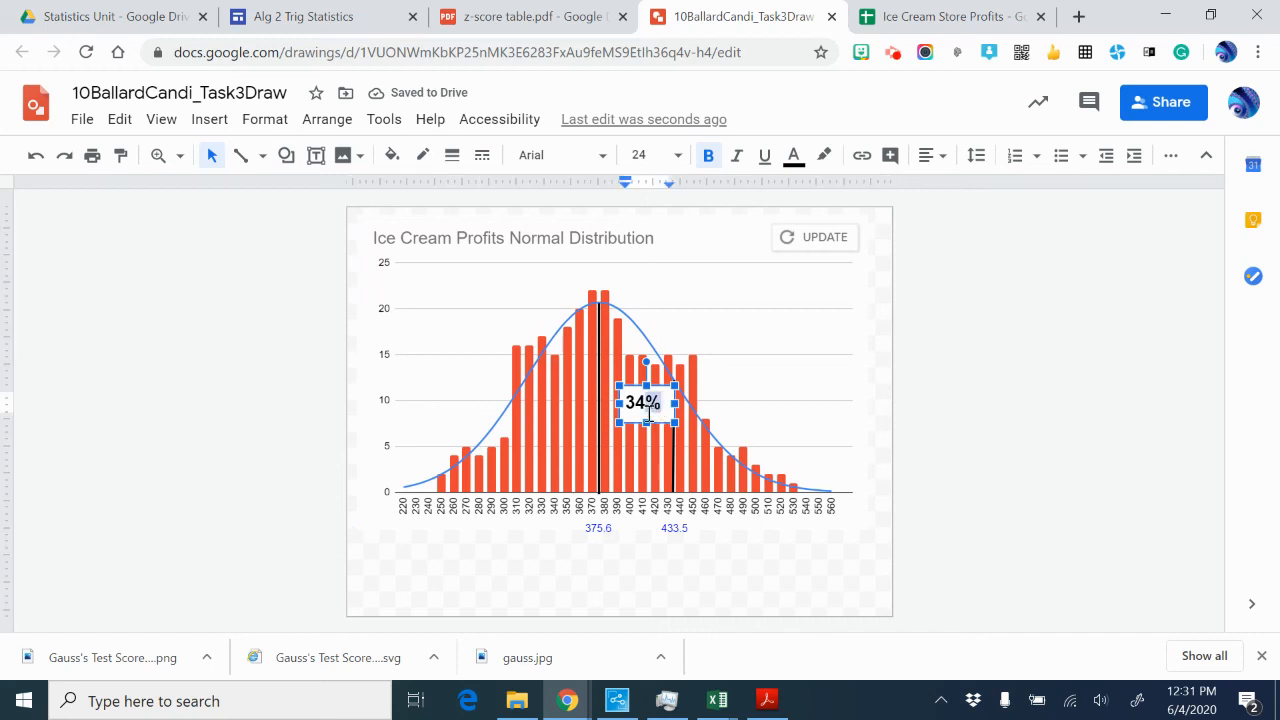
- Move the 34% label down and slightly left so it sits between the 375.6 and 433.5 lines
mouse_move(632, 381)
mouse_down()
mouse_move(620, 410)
mouse_move(620, 399)
mouse_up()
click(763, 327)
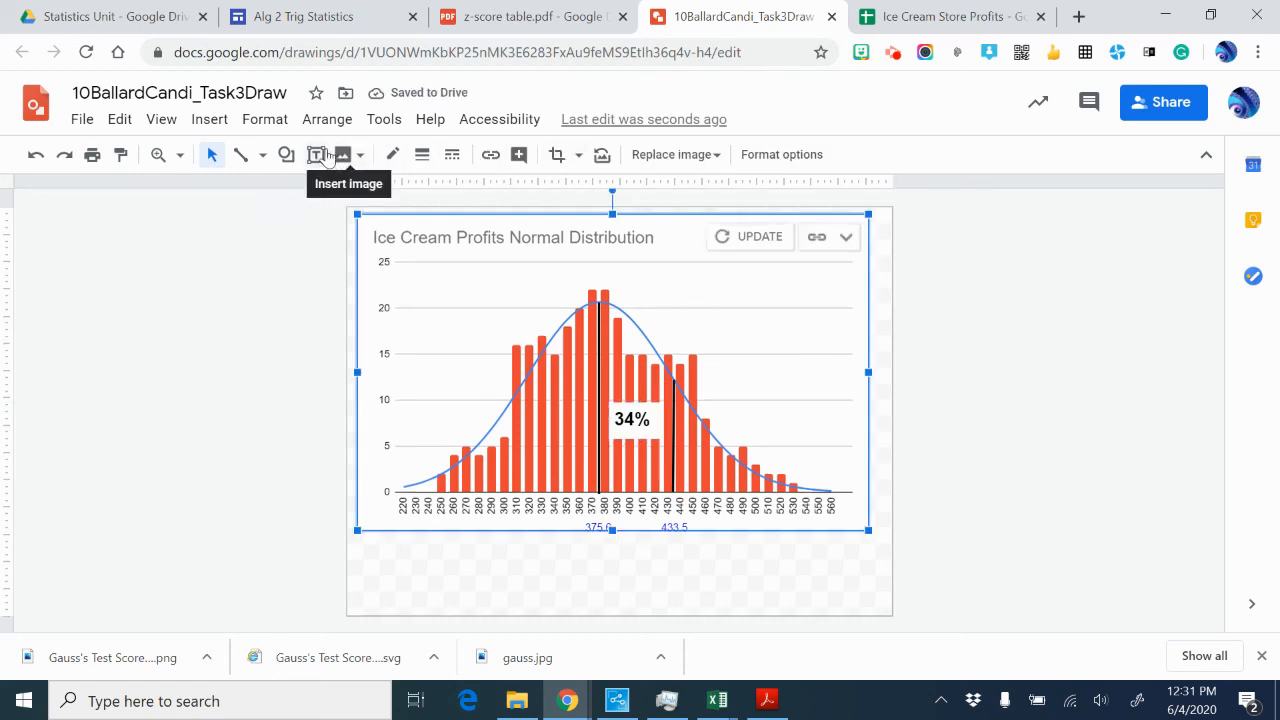
- Add a text box reading Grade 1 across the mean line just above the 34% label, and fill it with cyan
click(318, 156)
drag(556, 349, 647, 380)
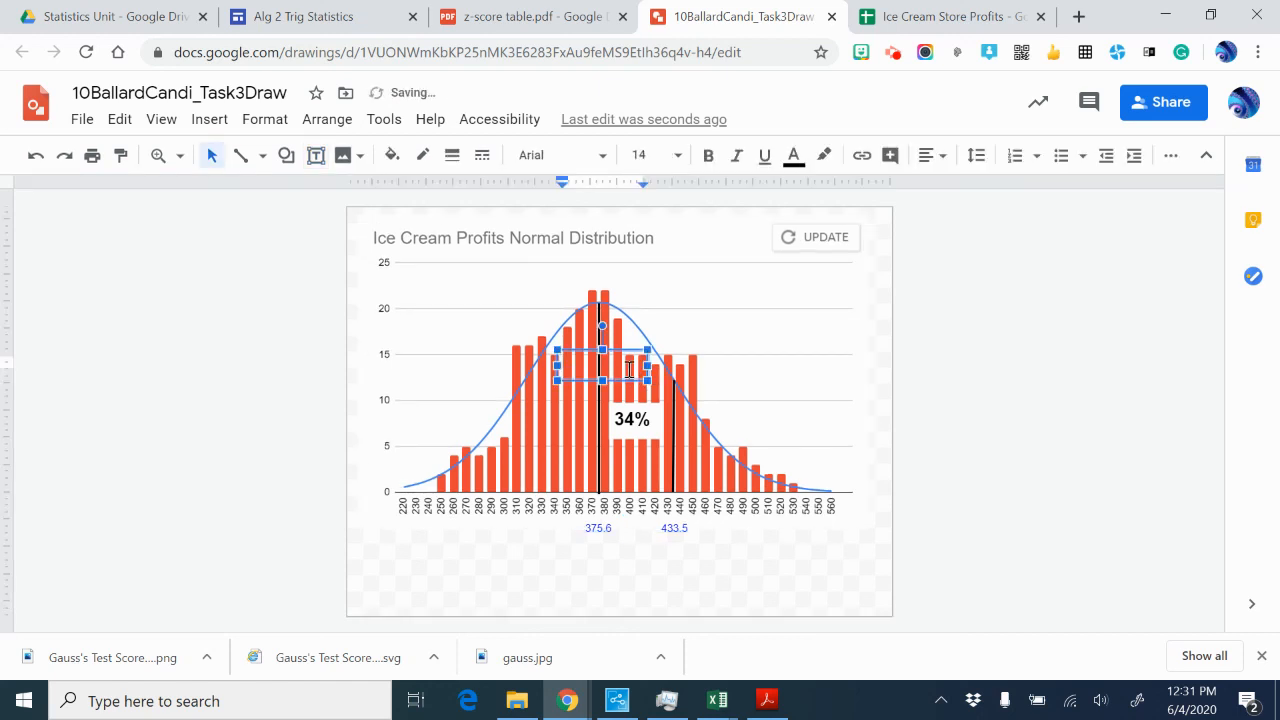
text(Grade 1)
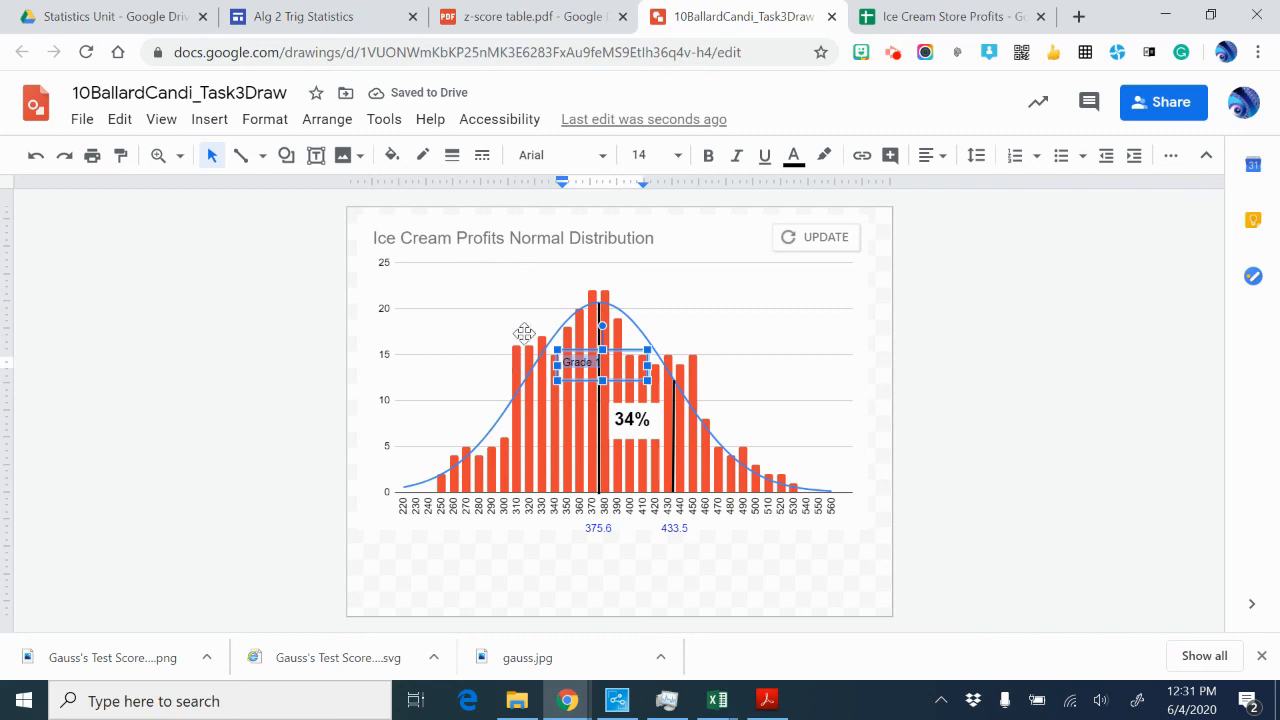
click(394, 156)
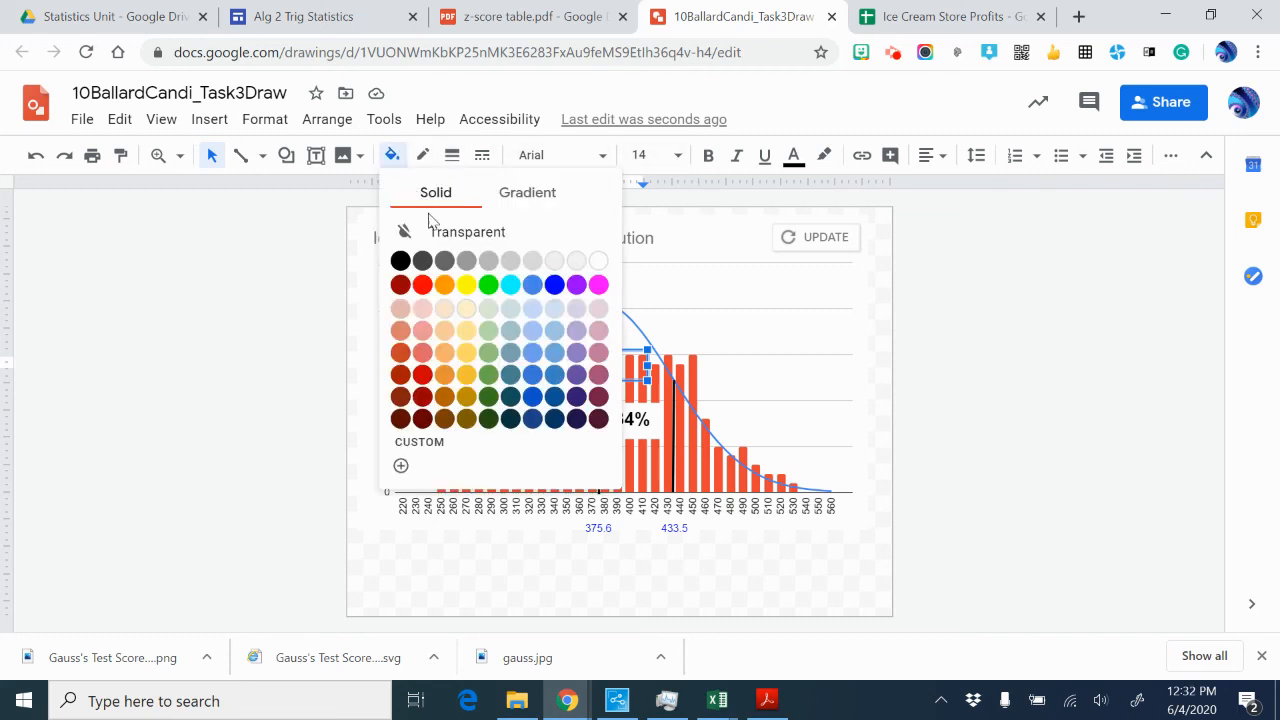
click(509, 287)
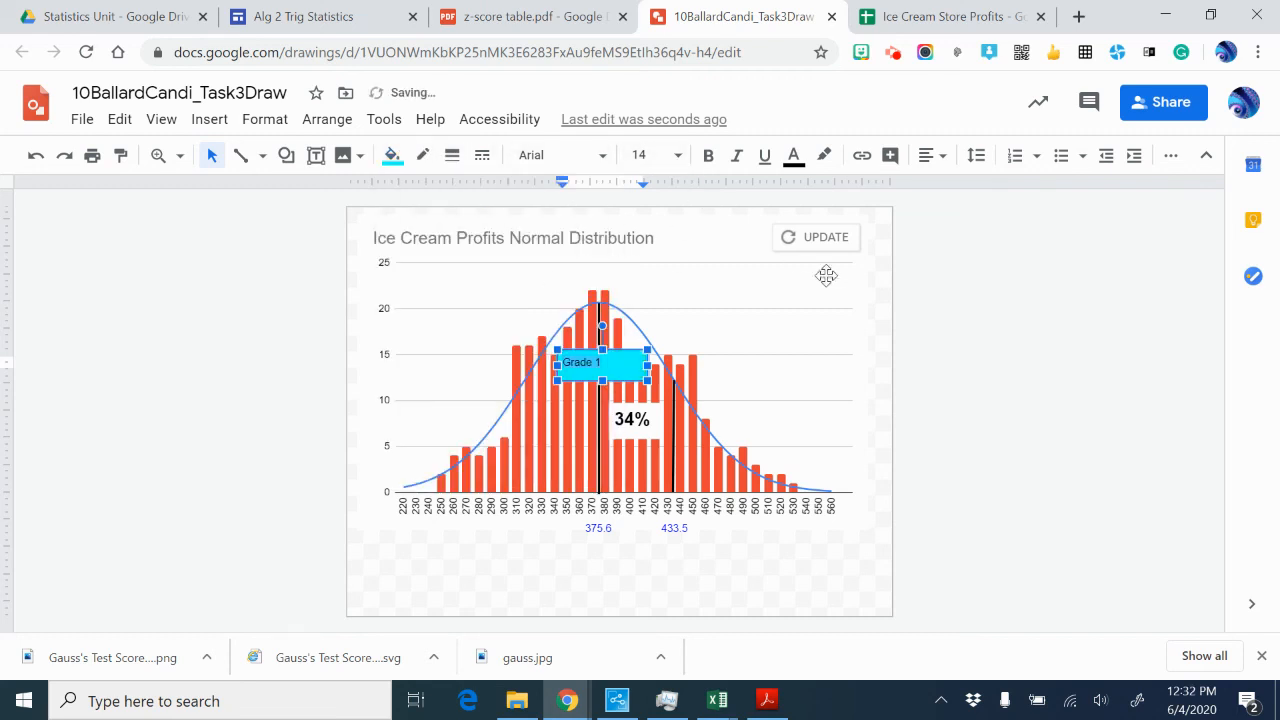
- Center the Grade 1 text in its box and set its font size to 24
click(932, 156)
click(957, 188)
click(677, 155)
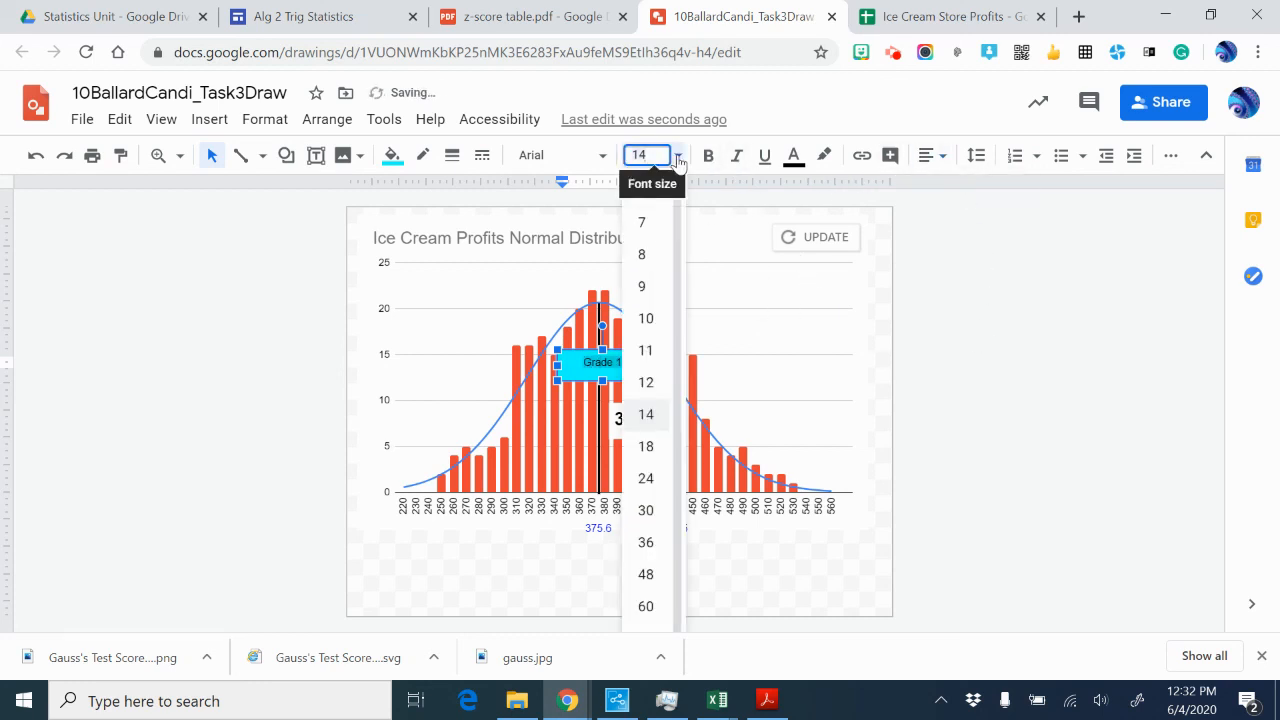
click(646, 479)
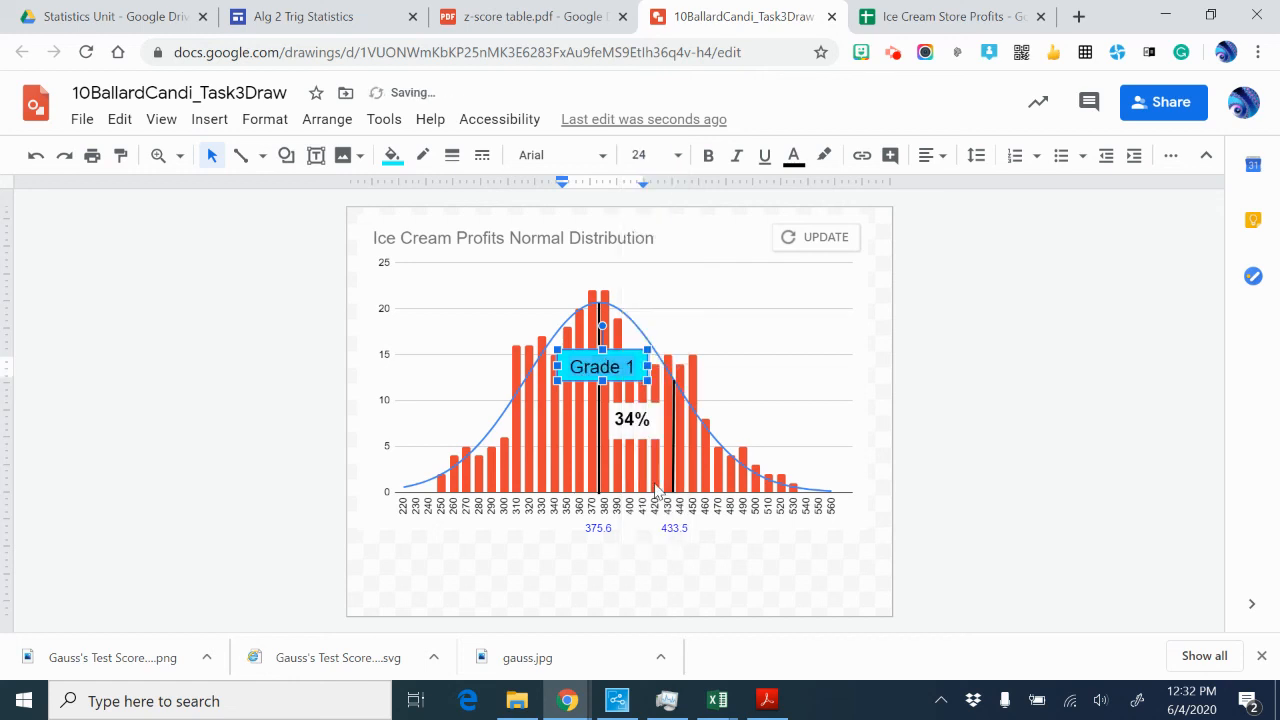
click(1065, 505)
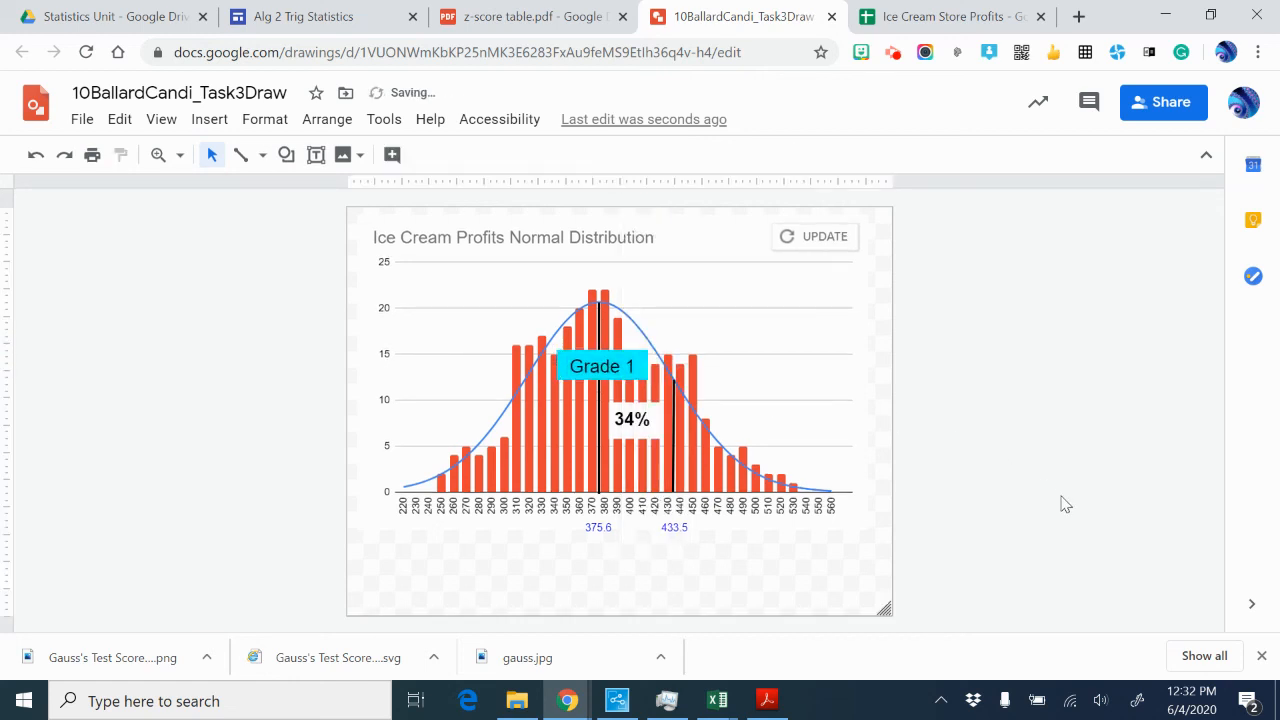